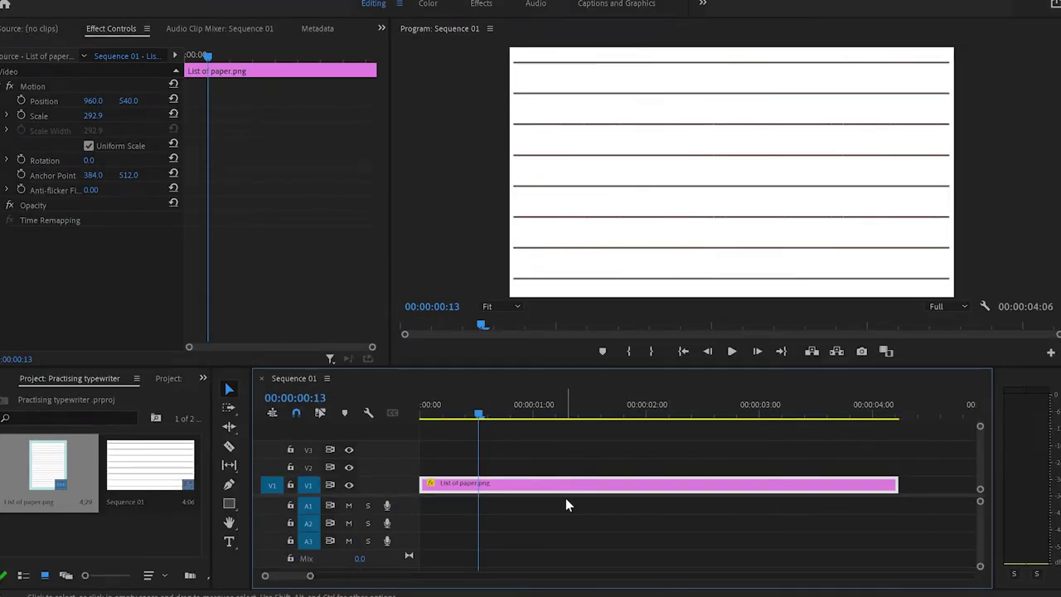
Add a new title text box over the lined-paper image with the Type tool.
key(t)
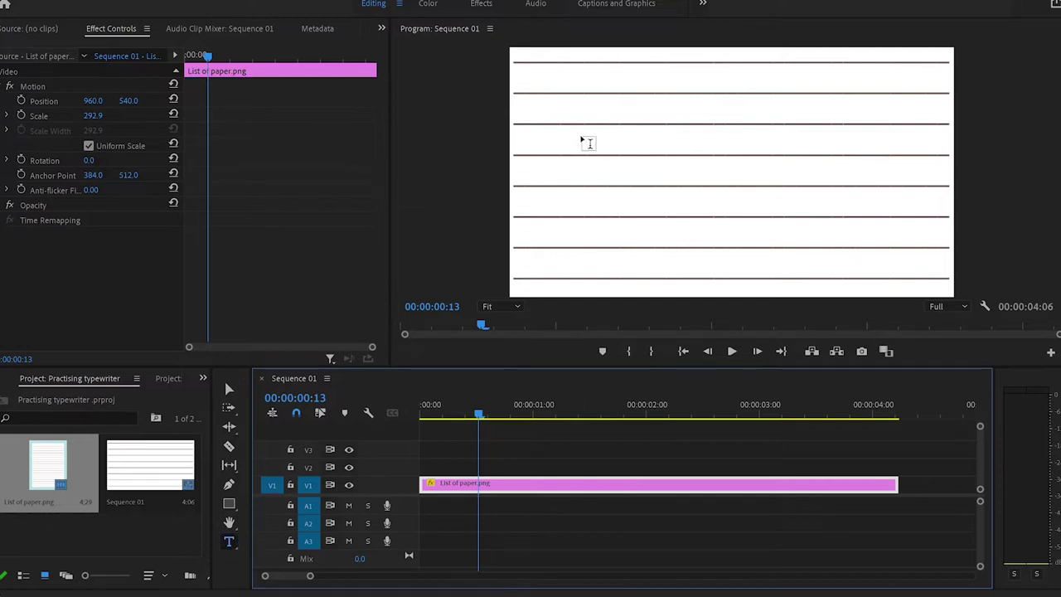
click(676, 145)
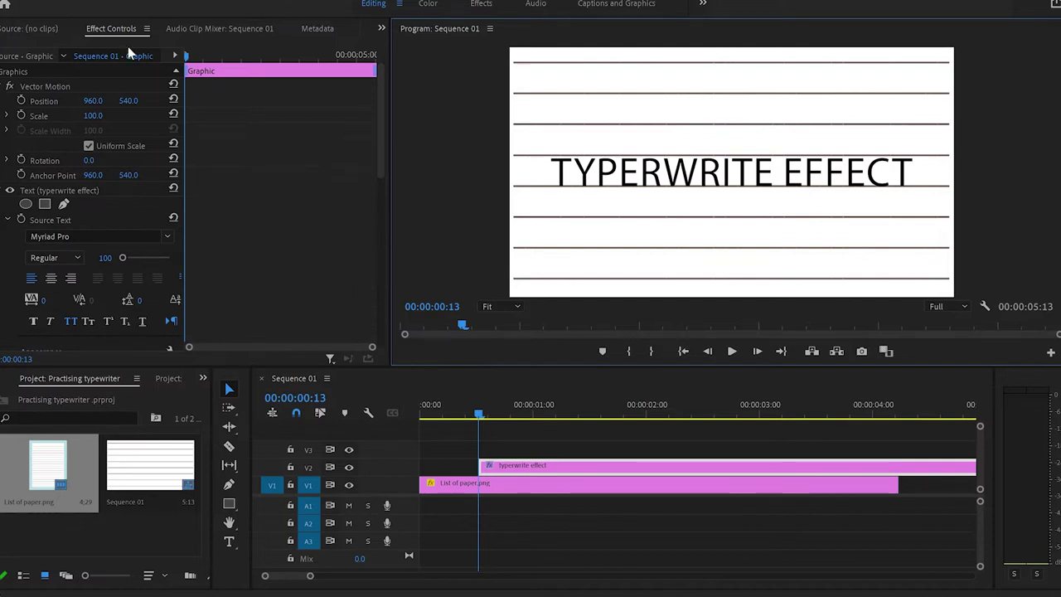
Select the title's text and erase the misspelled 'TYPERWRITE EFFECT' wording.
scroll(130, 216, down, 1)
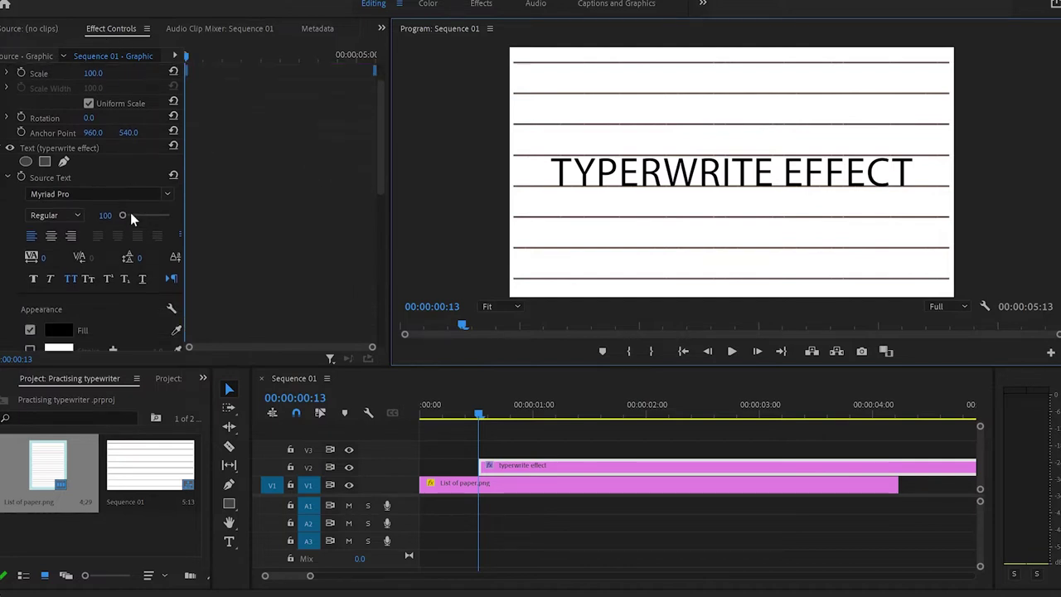
click(49, 176)
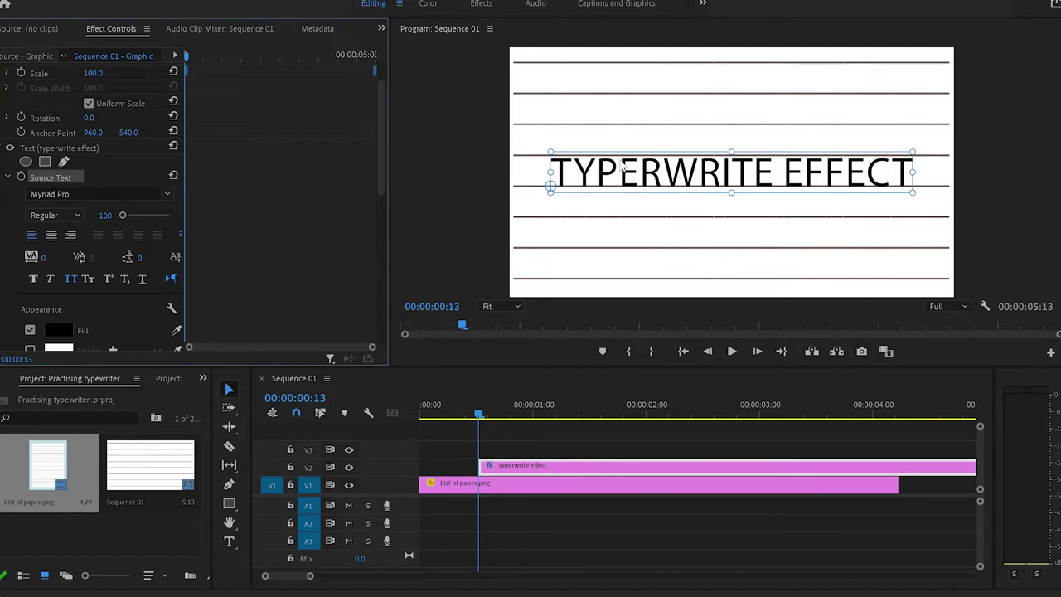
double_click(667, 178)
key(BackSpace)
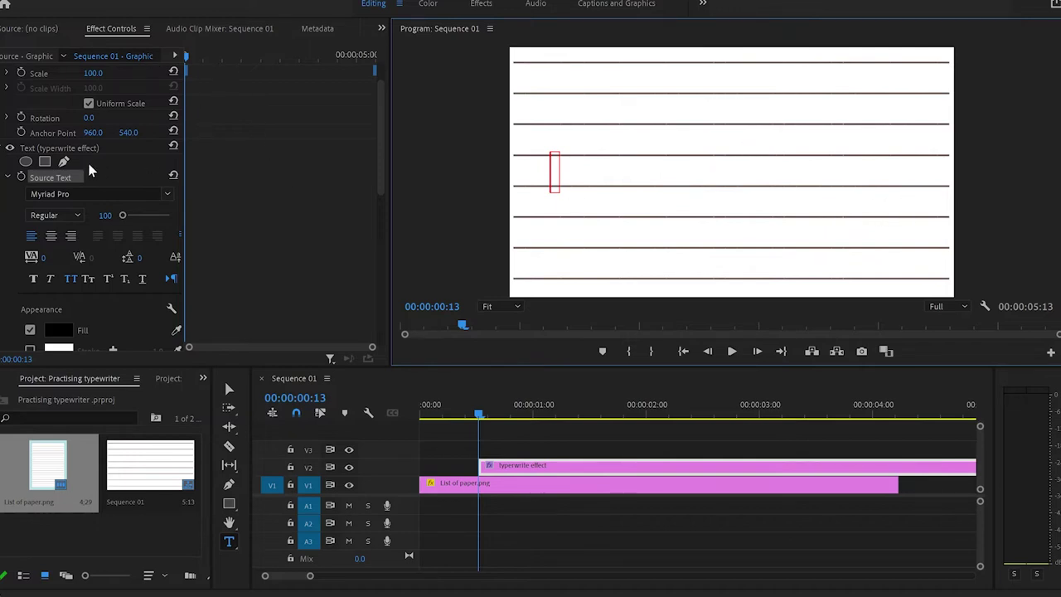
Turn on Source Text keyframing and make the first keyframe show just the letter 'T'.
click(58, 179)
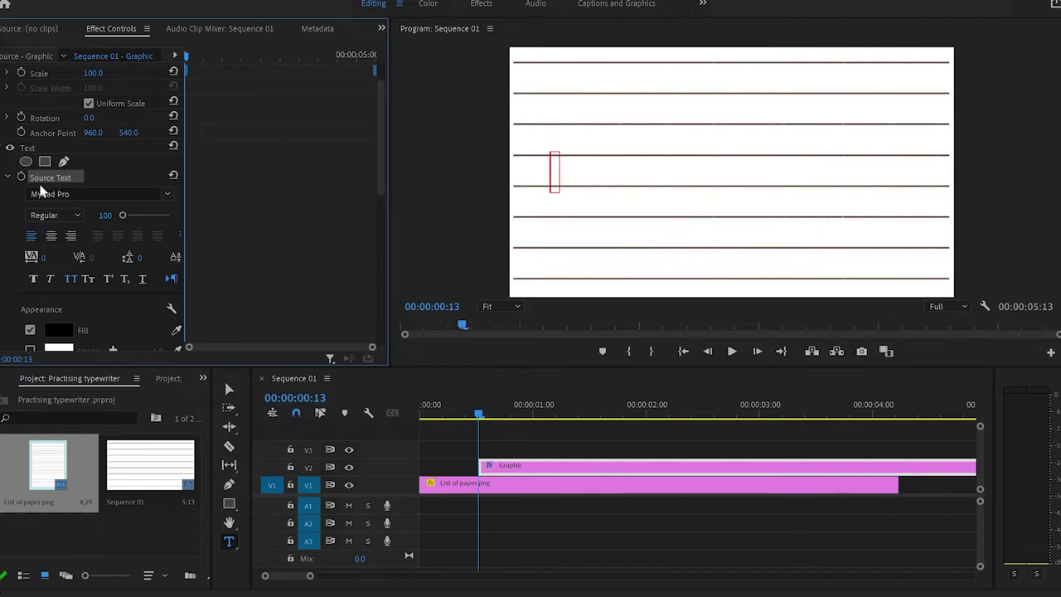
click(21, 177)
click(32, 149)
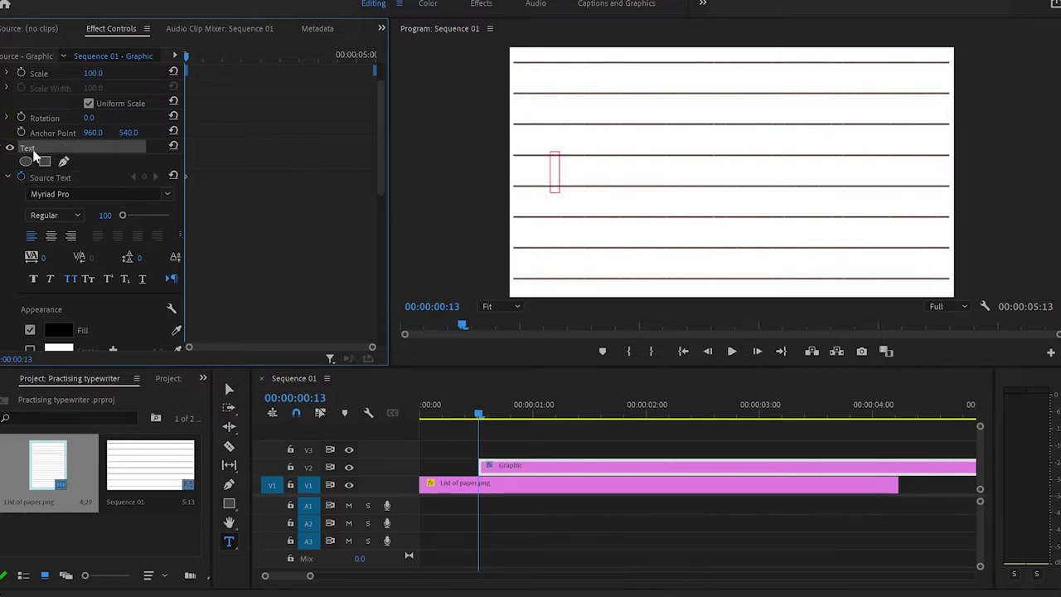
click(439, 28)
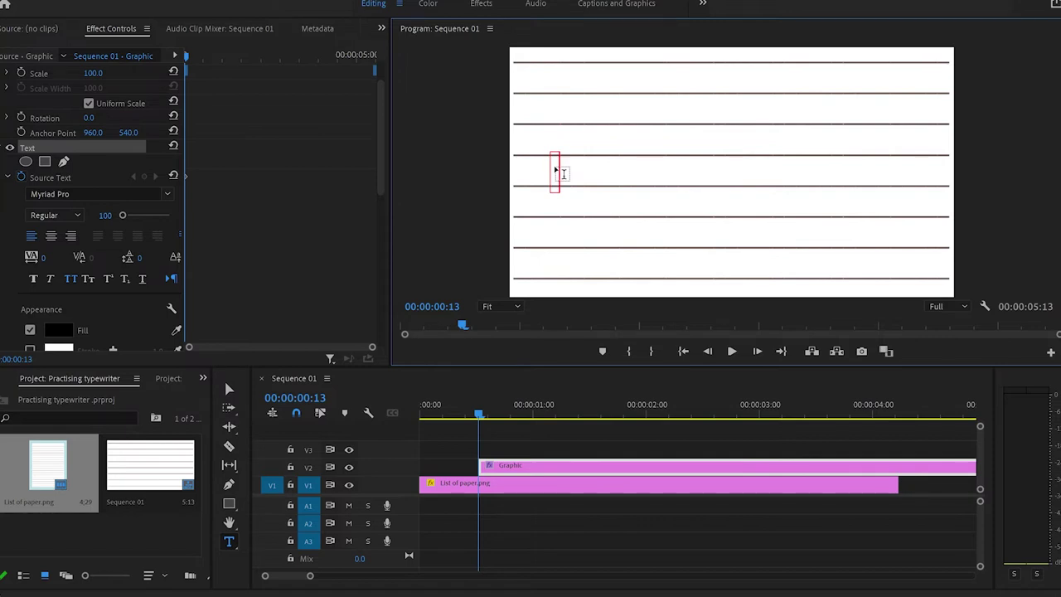
text(T)
click(66, 175)
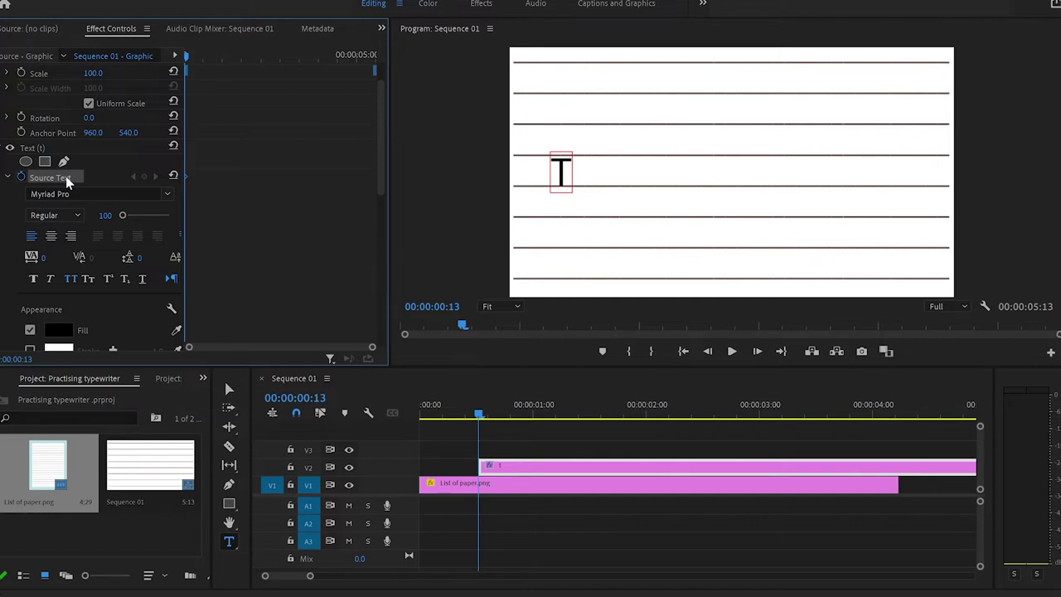
key(Right)
key(Right)
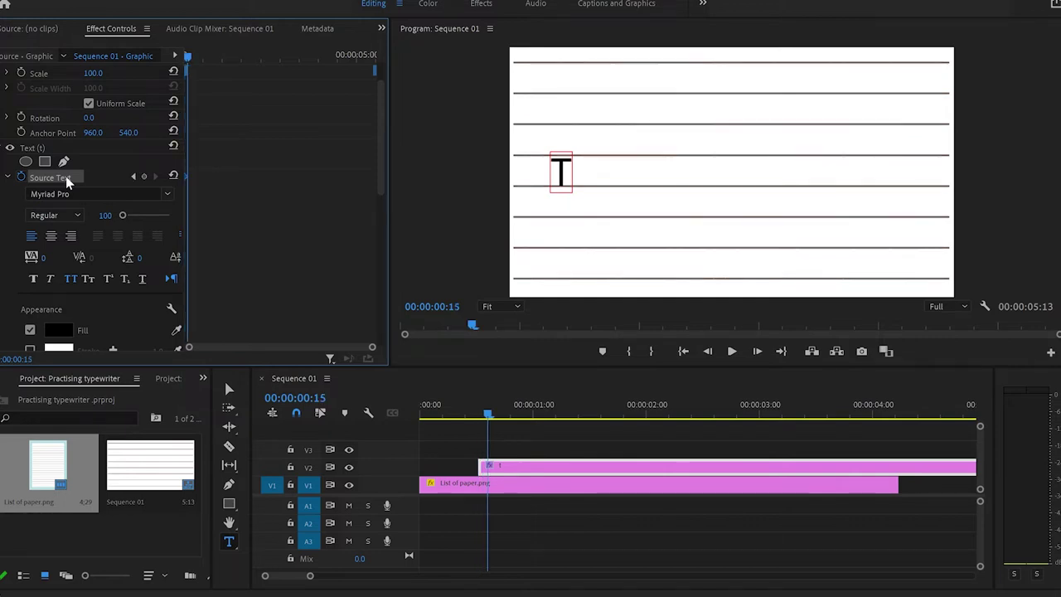
Add 'Y', 'P', 'E', 'W' on successive frames so the title builds to 'TYPEW'.
click(446, 30)
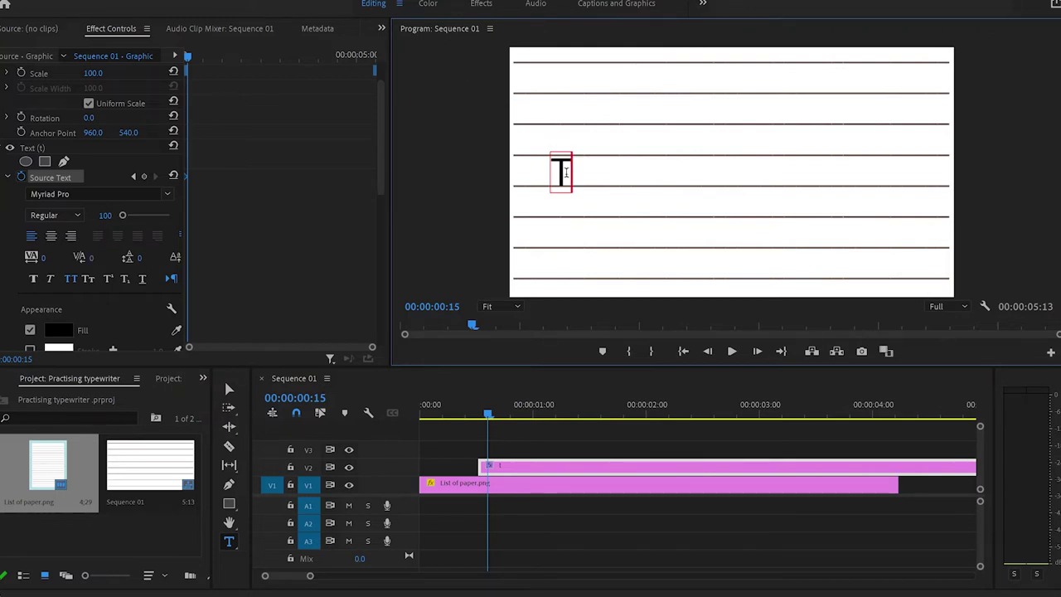
text(Y)
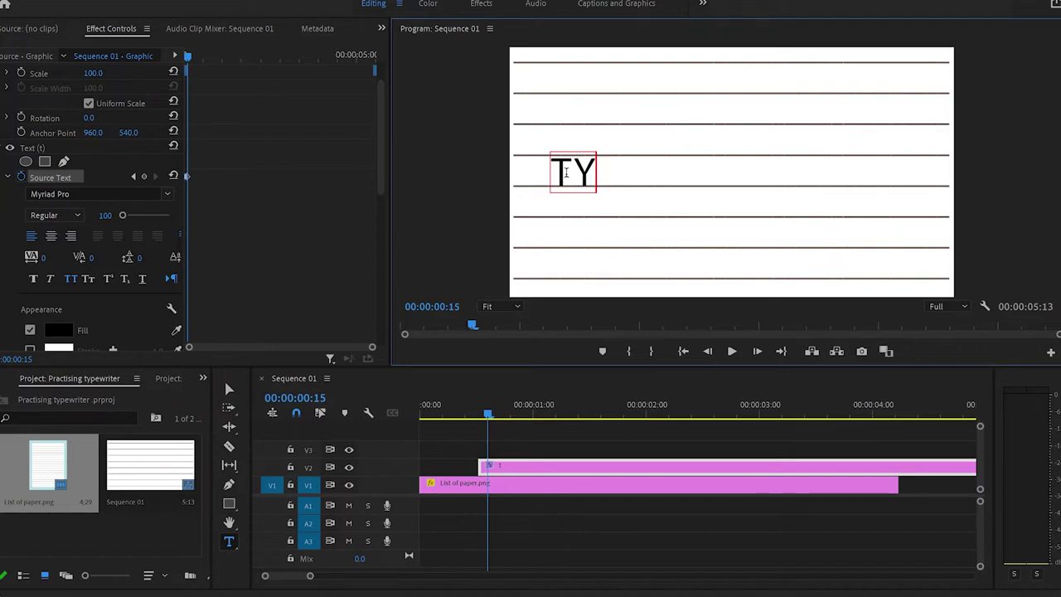
click(68, 183)
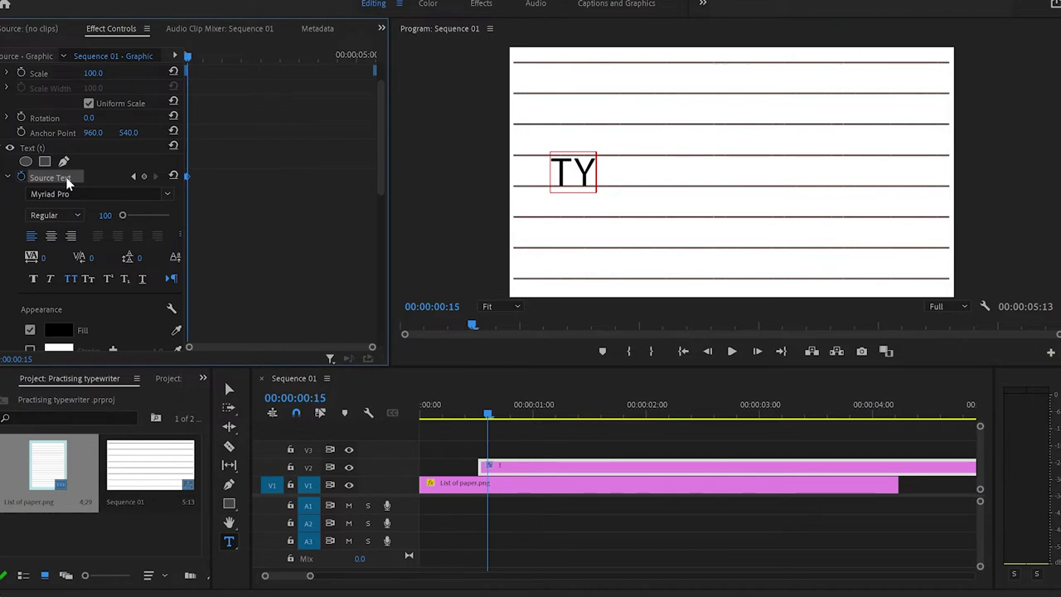
key(Right)
key(Right)
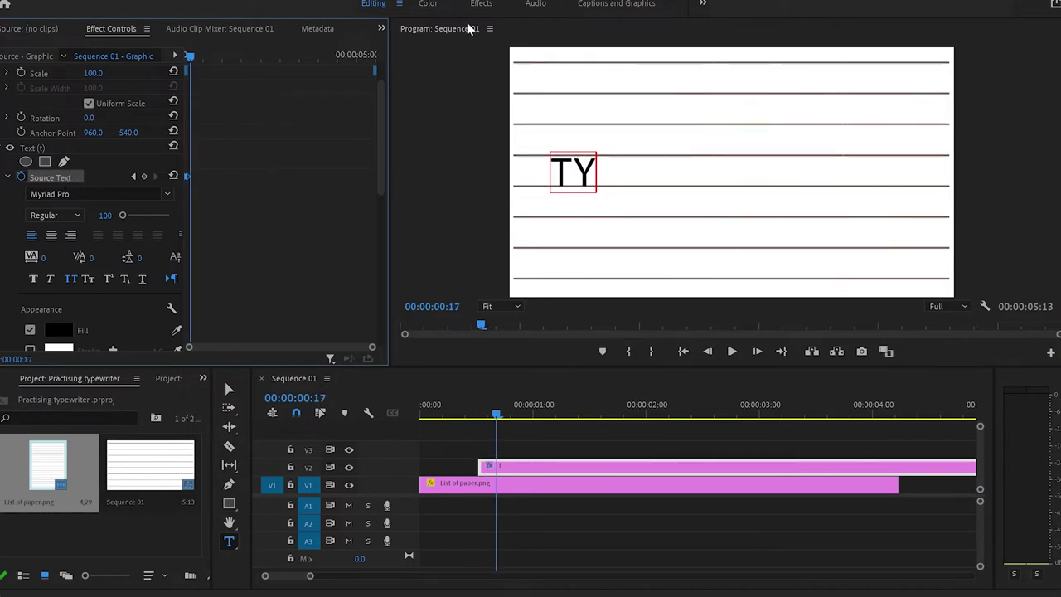
click(440, 31)
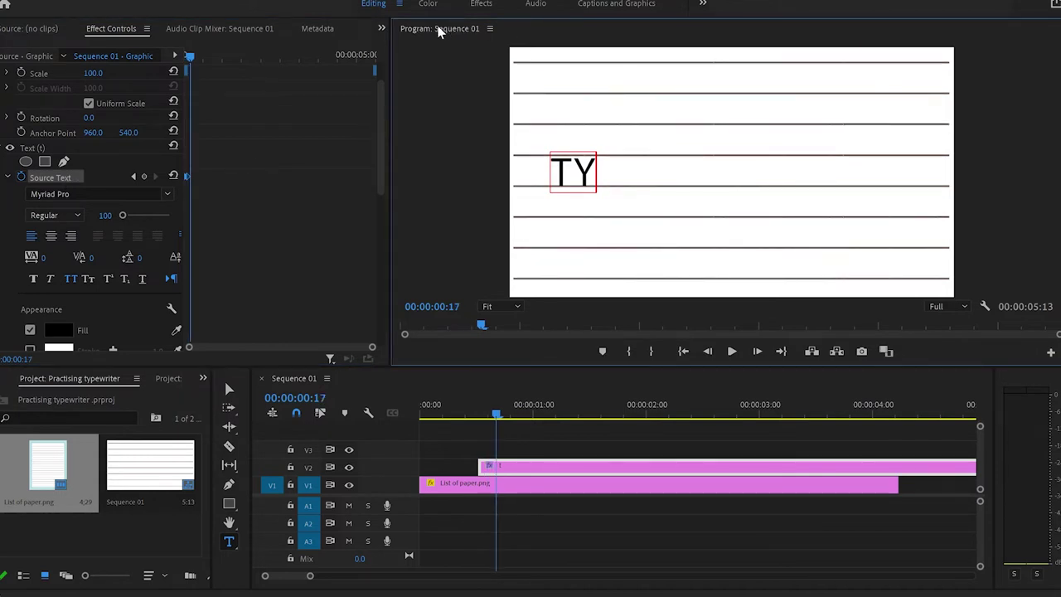
text(P)
key(Right)
key(Right)
text(E)
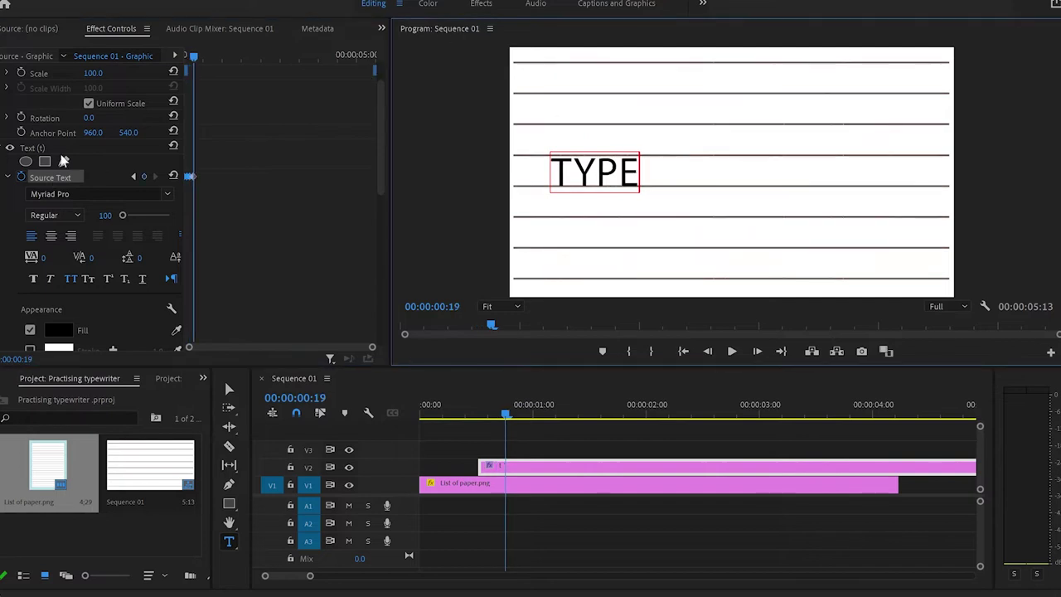
key(Right)
key(Right)
text(W)
key(Right)
key(Right)
Add 'RITER' a few frames apart to complete the word 'TYPEWRITER'.
double_click(672, 172)
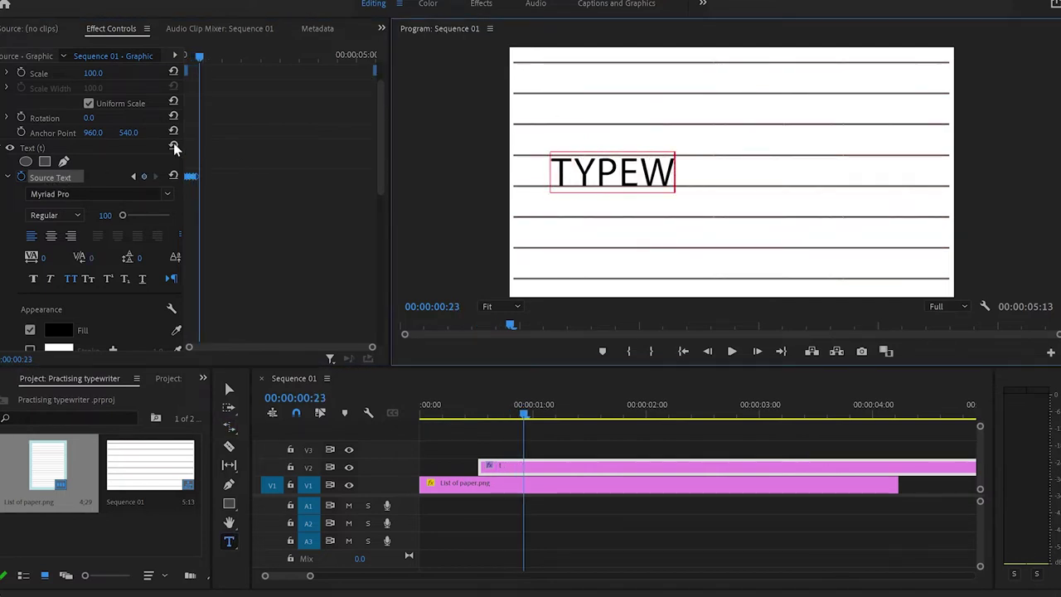
key(Right)
text(RI)
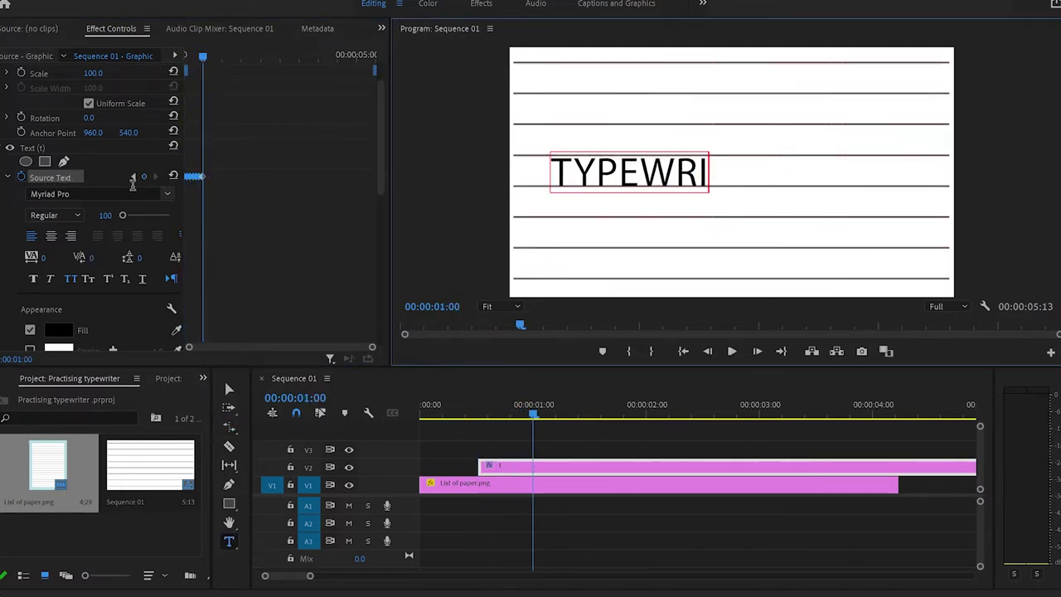
key(Right)
key(Right)
text(T)
key(Right)
key(Right)
text(E)
key(Right)
key(Right)
text(R)
key(Right)
key(Right)
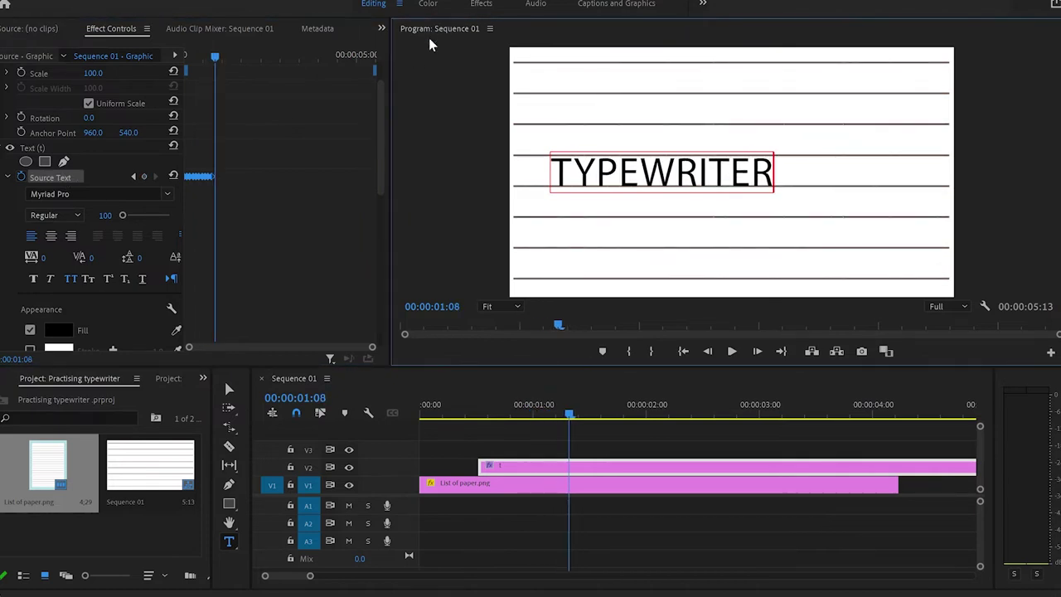
Type out 'EFFECT' letter by letter, correcting a mistyped R along the way.
key(Right)
key(Right)
key(Right)
key(Right)
text(E)
key(Right)
key(Right)
text(F)
key(Right)
key(Right)
text(FR)
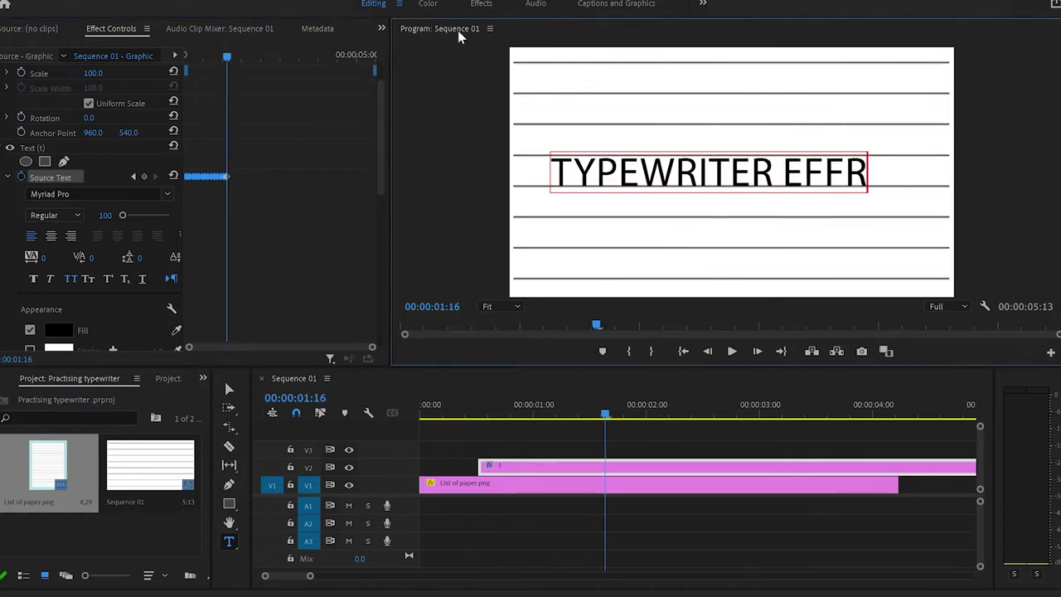
key(BackSpace)
text(E)
key(Right)
key(Right)
text(C)
key(Right)
key(Right)
key(Right)
text(T)
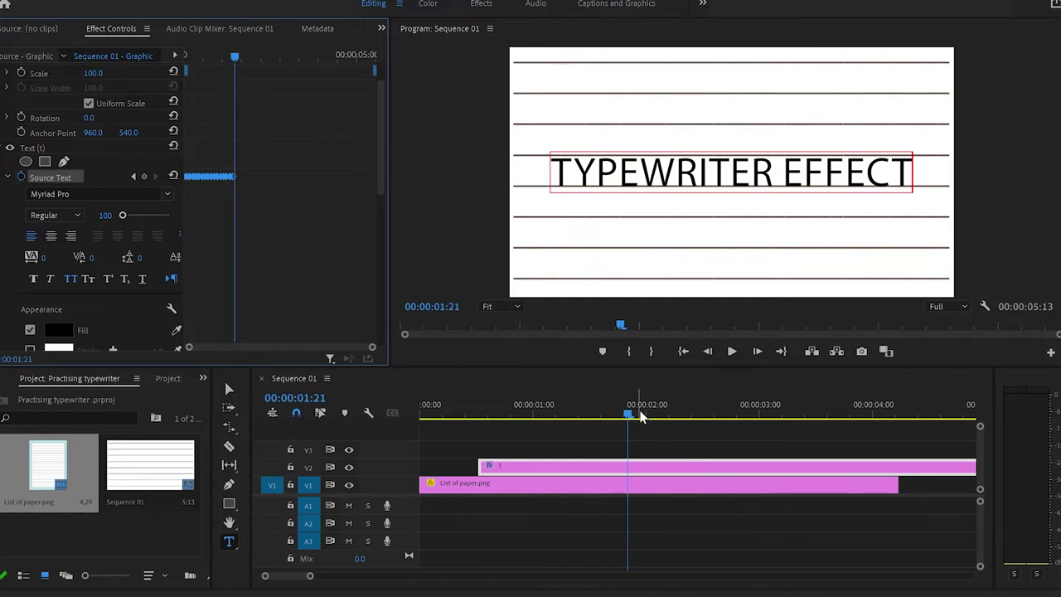
Rewind to before the typing starts and preview the typewriter animation.
drag(640, 417, 475, 383)
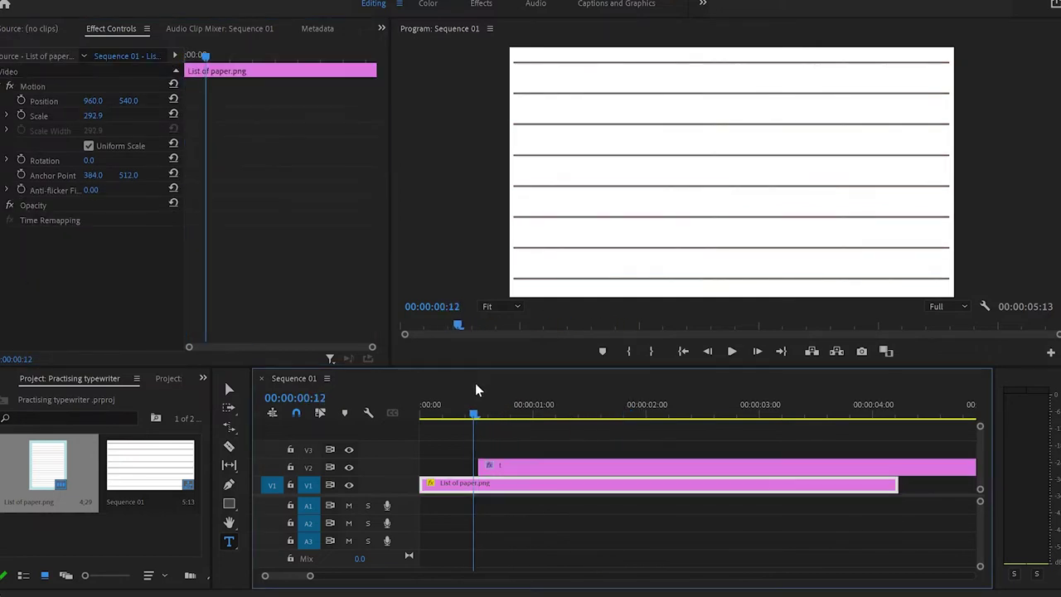
key(space)
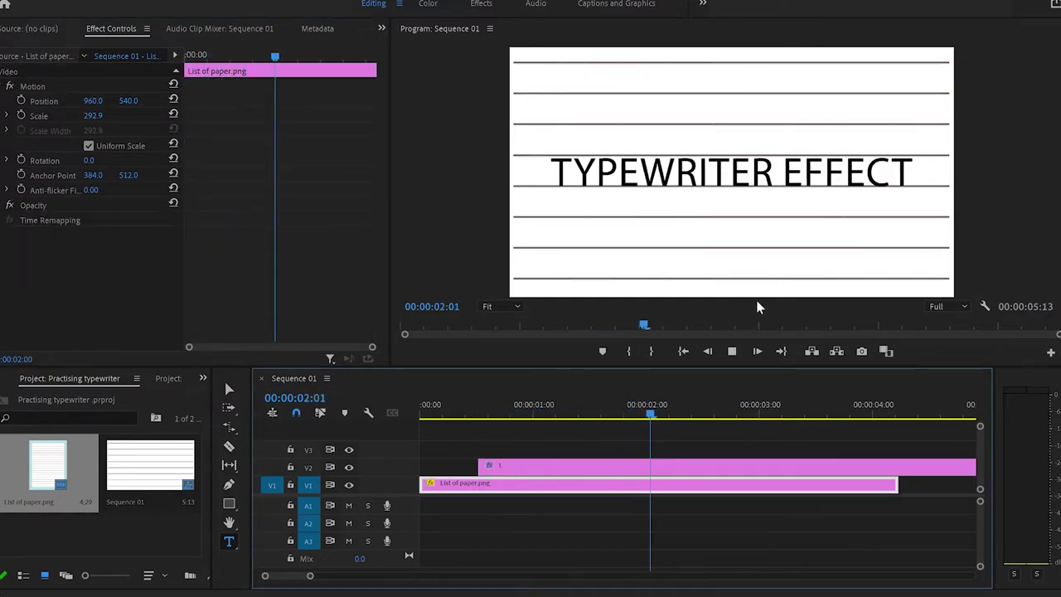
key(space)
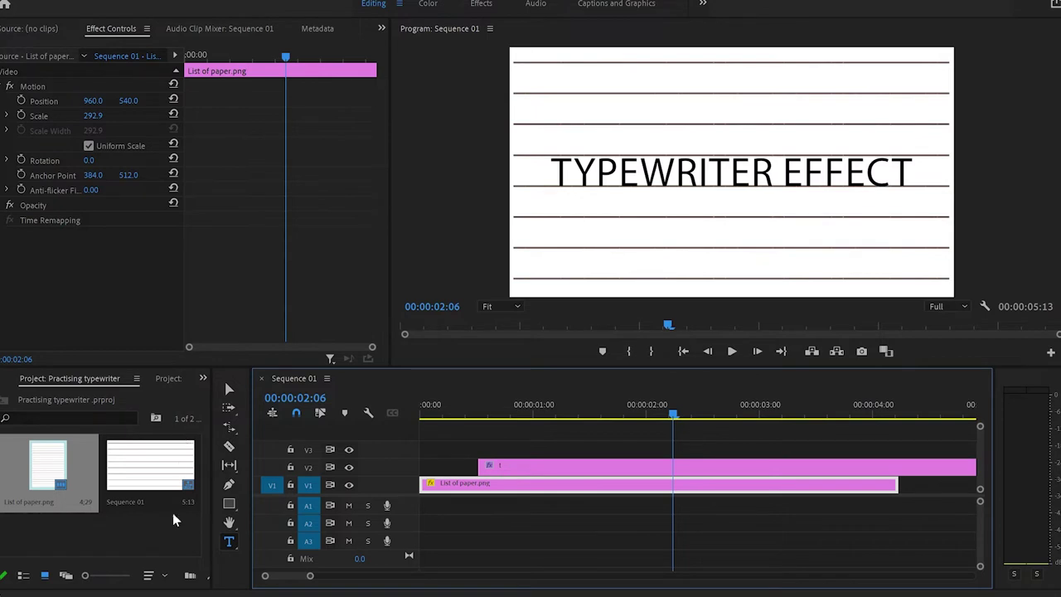
Create a 1920×1080 Black Video item and place it on V3 above the title.
right_click(153, 527)
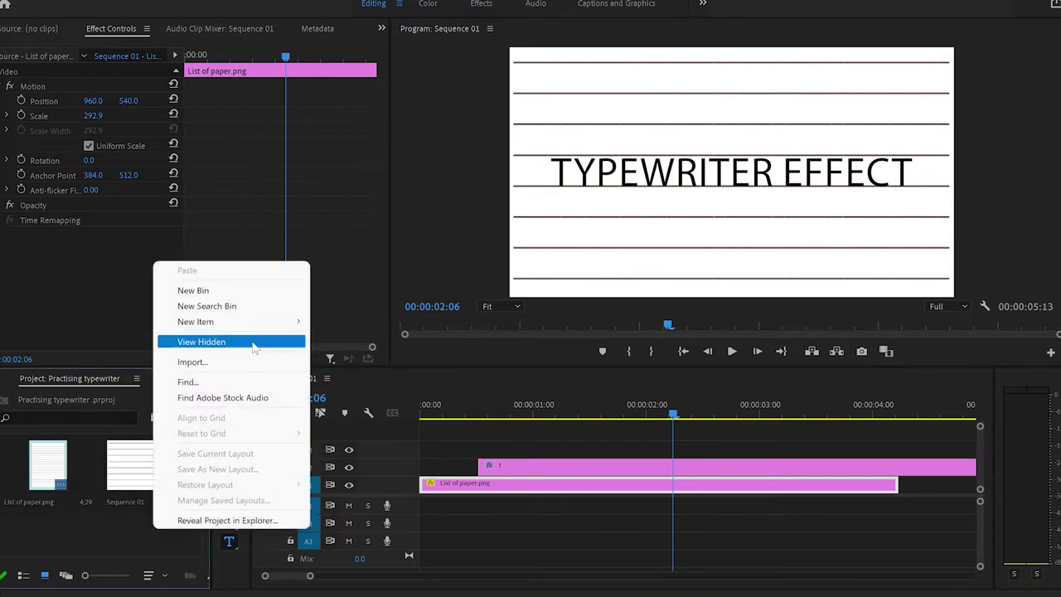
mouse_move(267, 321)
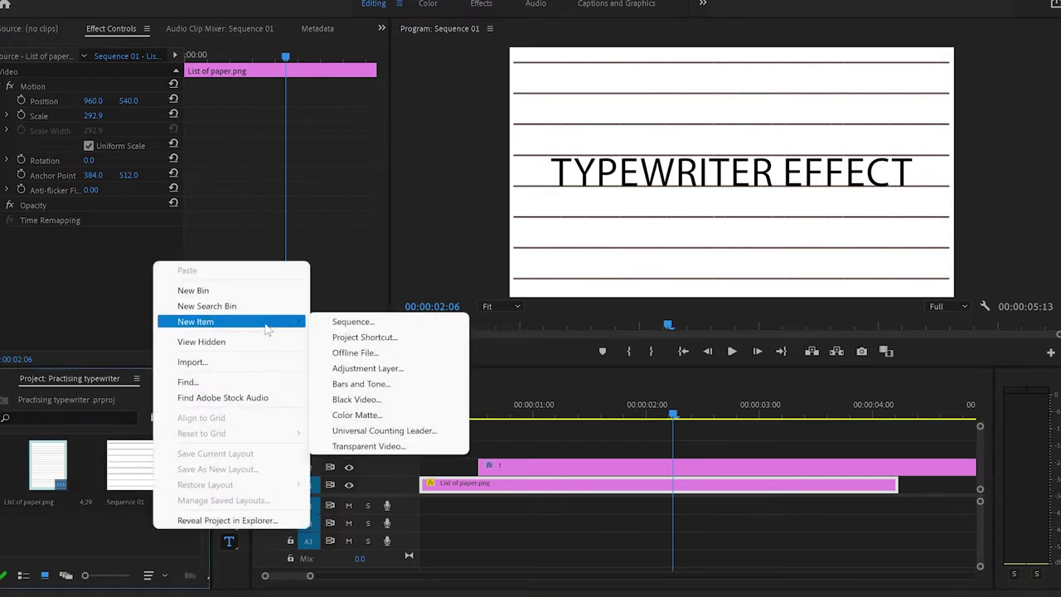
click(388, 398)
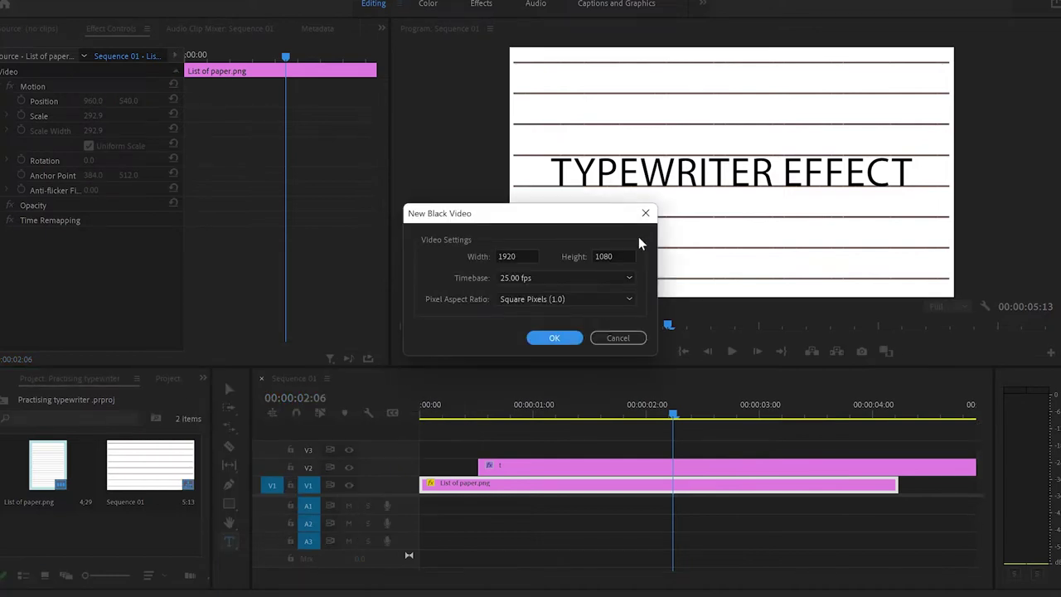
click(558, 338)
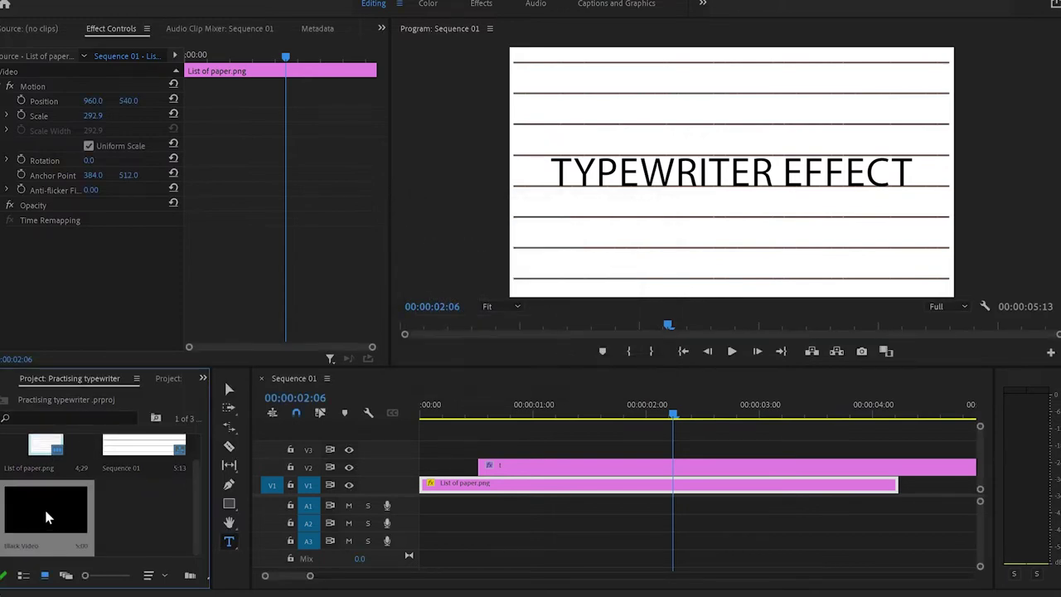
drag(28, 508, 484, 445)
key(minus)
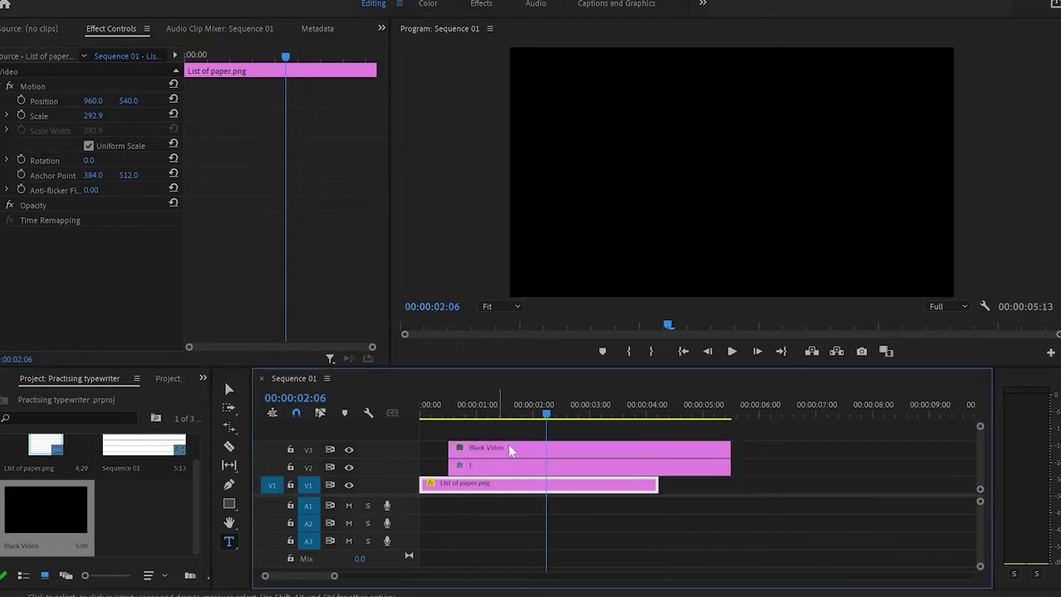
Shrink the Black Video to a thin bar: Uniform Scale off, width 1, height 17.
drag(544, 418, 469, 414)
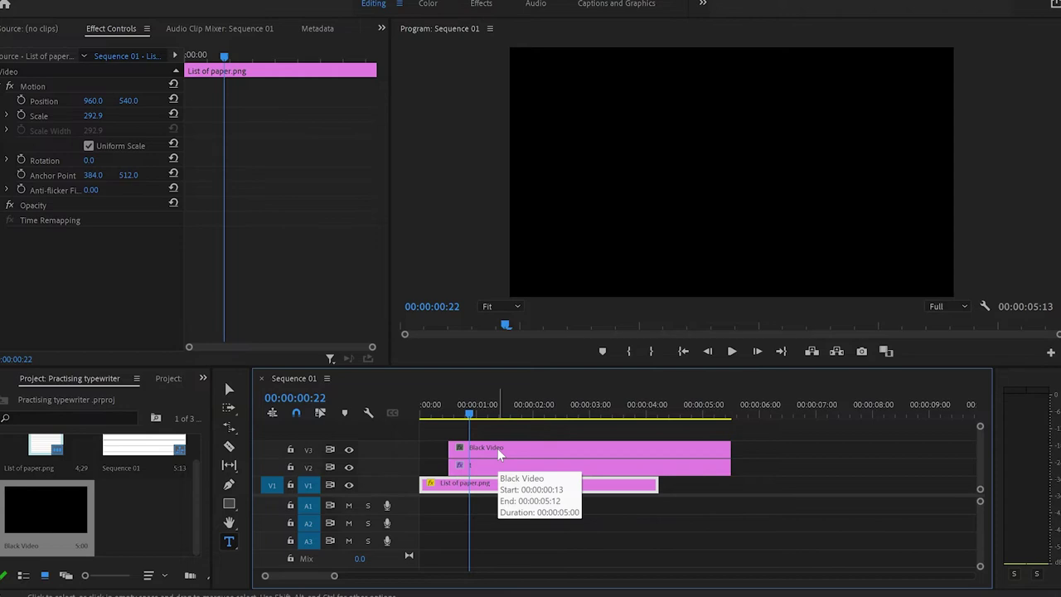
click(497, 449)
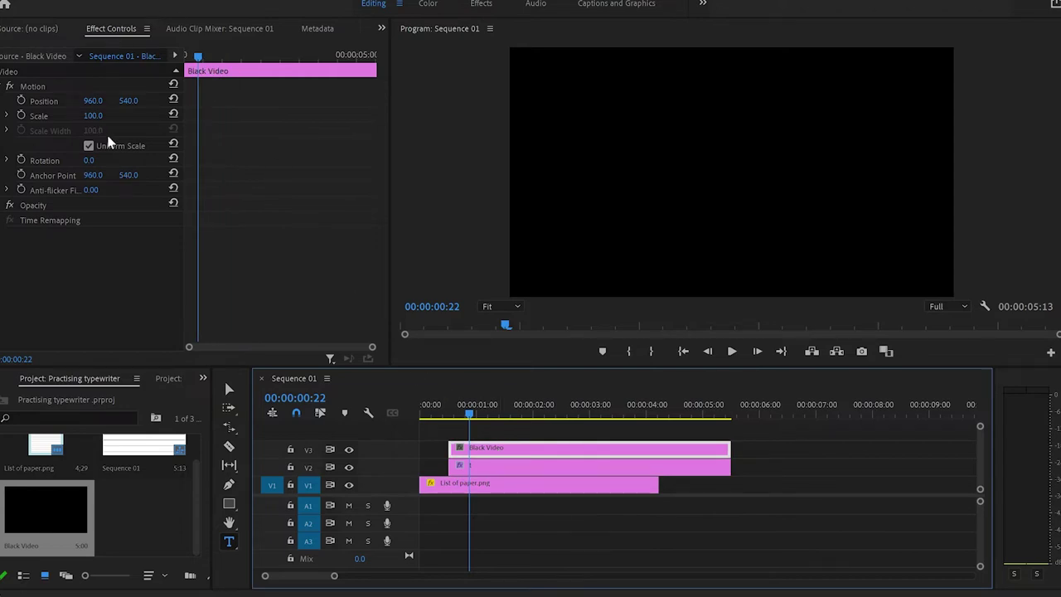
click(88, 146)
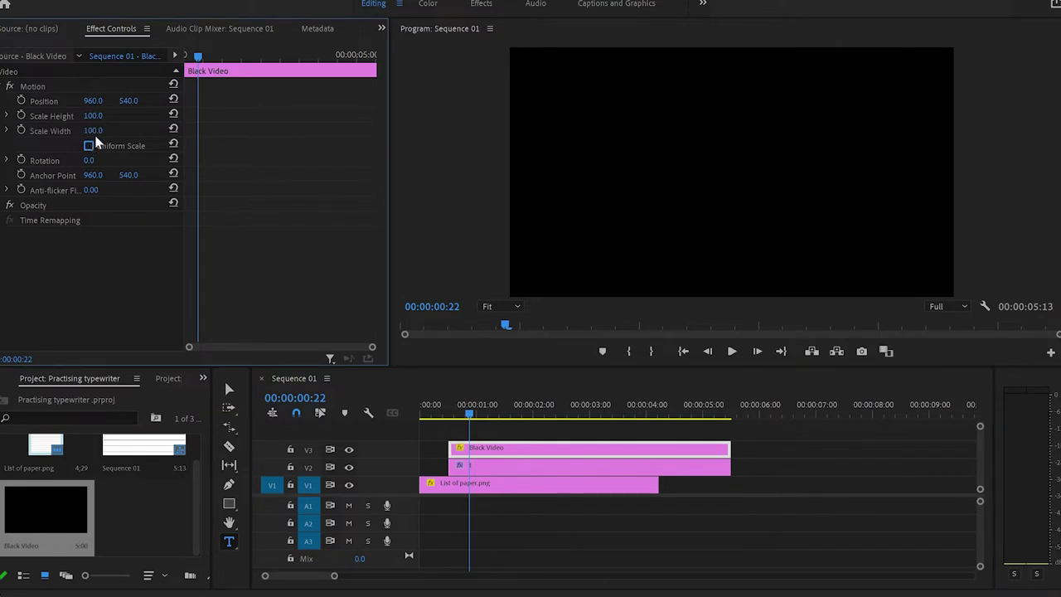
click(95, 131)
text(1)
key(Return)
click(101, 113)
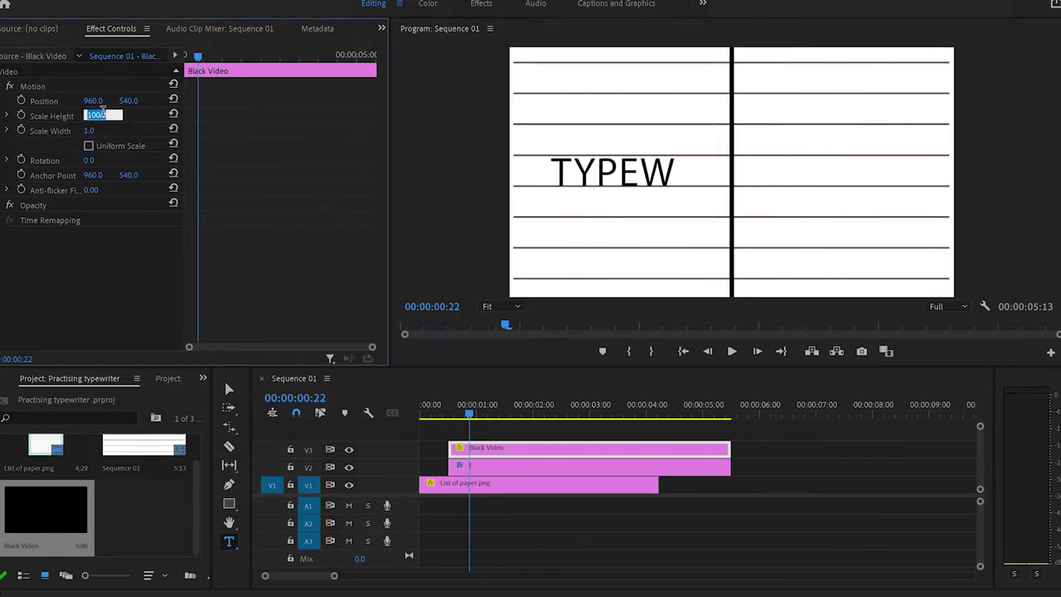
text(17)
key(Return)
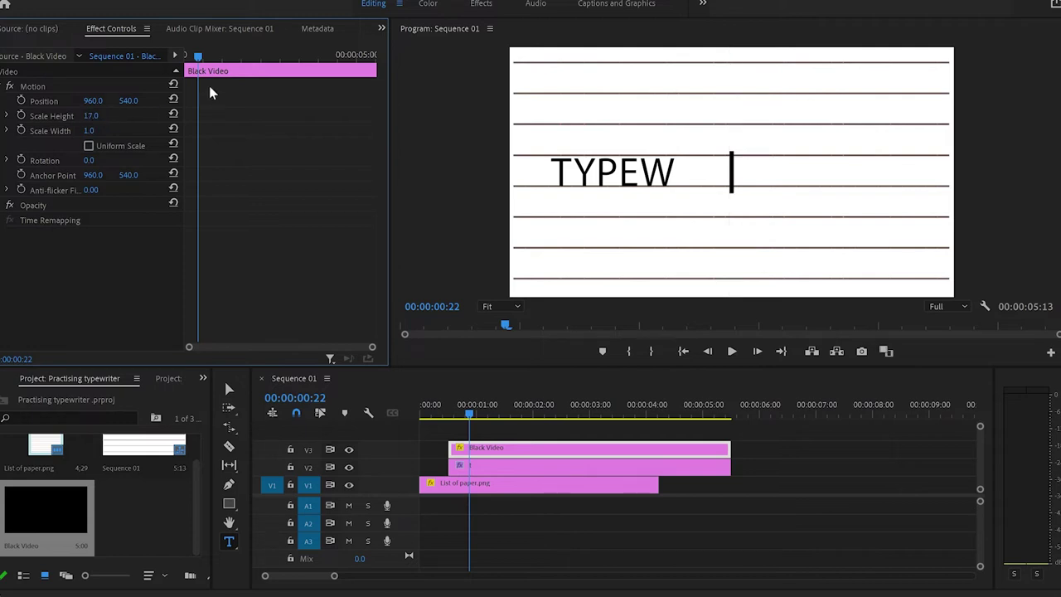
Keyframe the bar's position from beside the 'T' to just after 'EFFECT', then preview.
drag(199, 56, 183, 58)
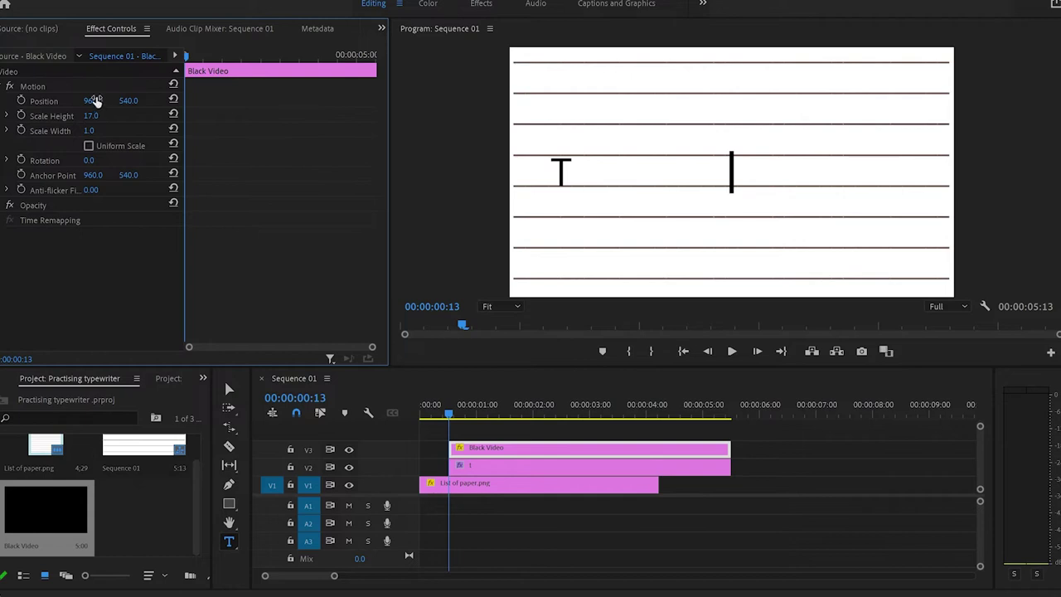
drag(93, 101, 30, 101)
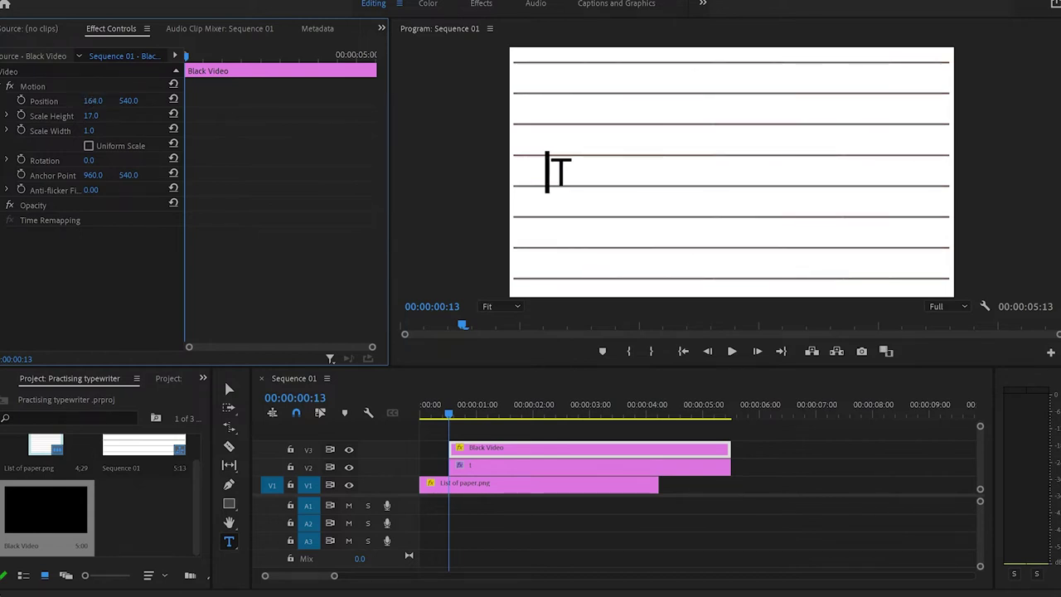
click(22, 99)
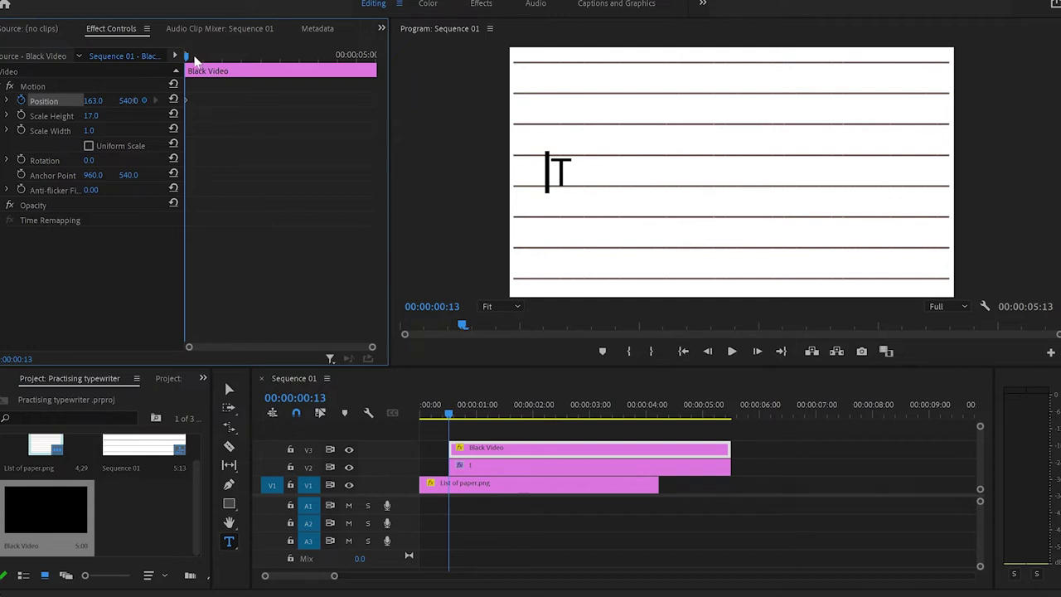
drag(189, 58, 240, 73)
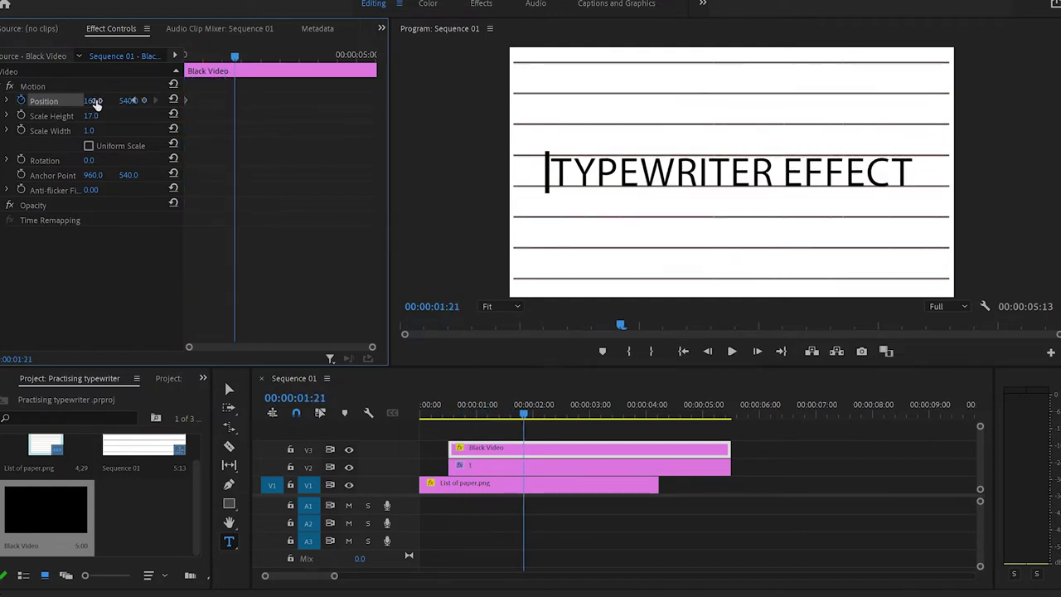
drag(95, 102, 217, 102)
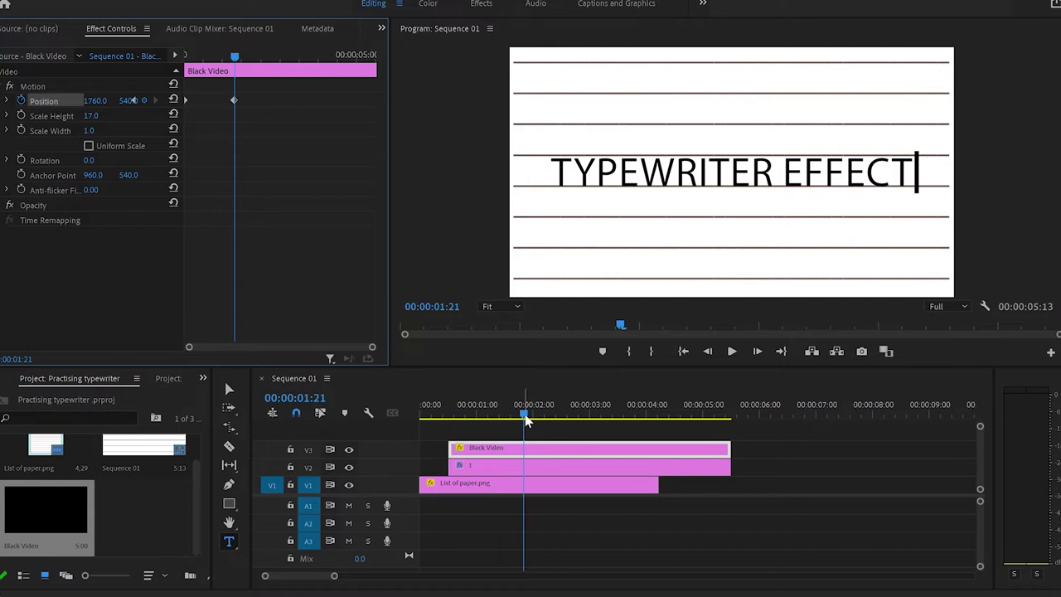
drag(527, 420, 445, 417)
key(space)
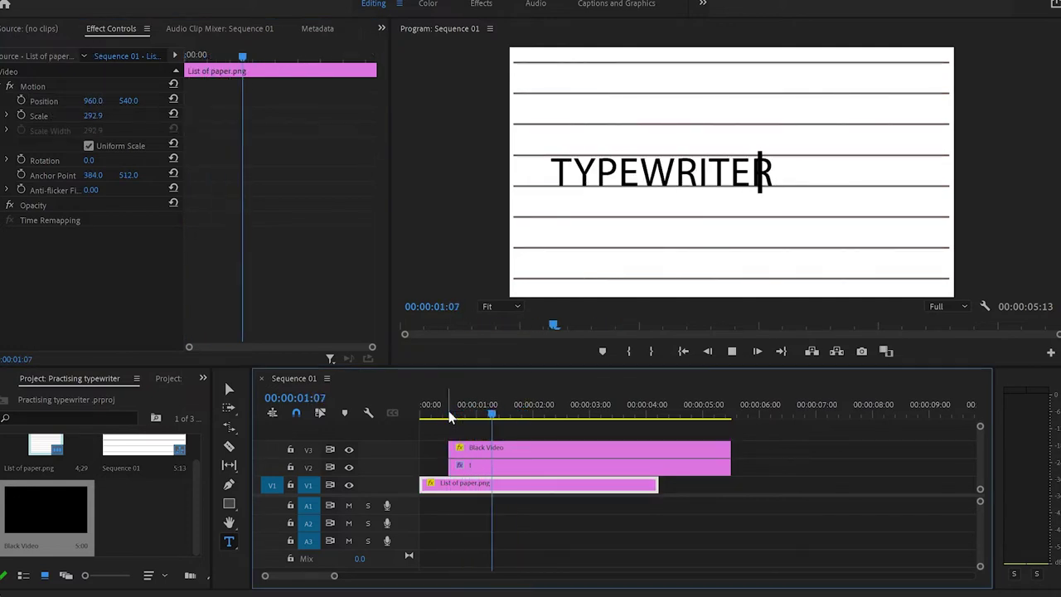
key(space)
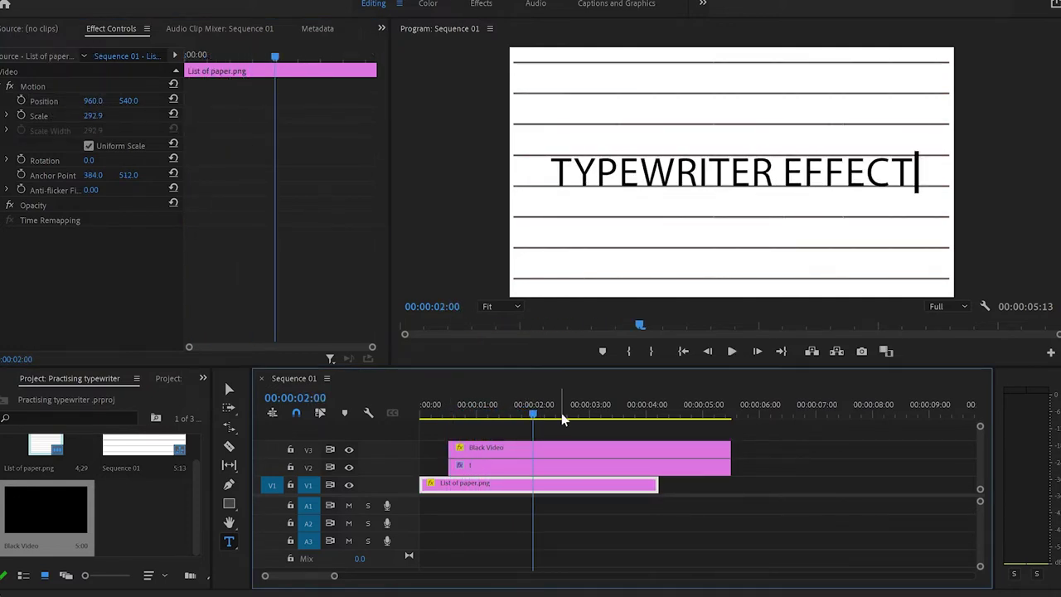
Add intermediate position keyframes so the bar sits right after the revealed letters.
drag(561, 413, 451, 419)
click(476, 449)
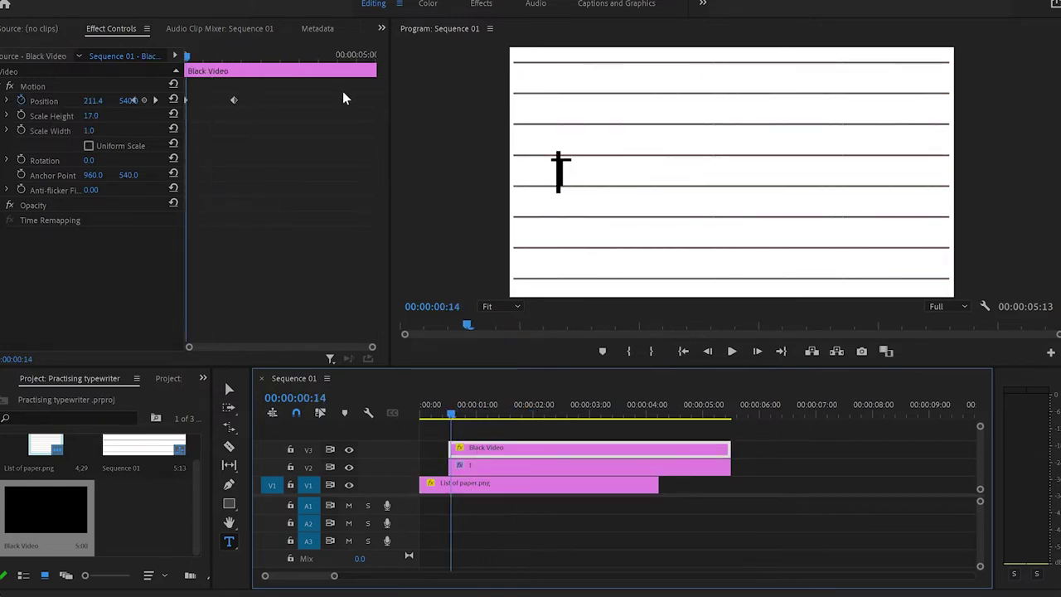
drag(191, 57, 173, 54)
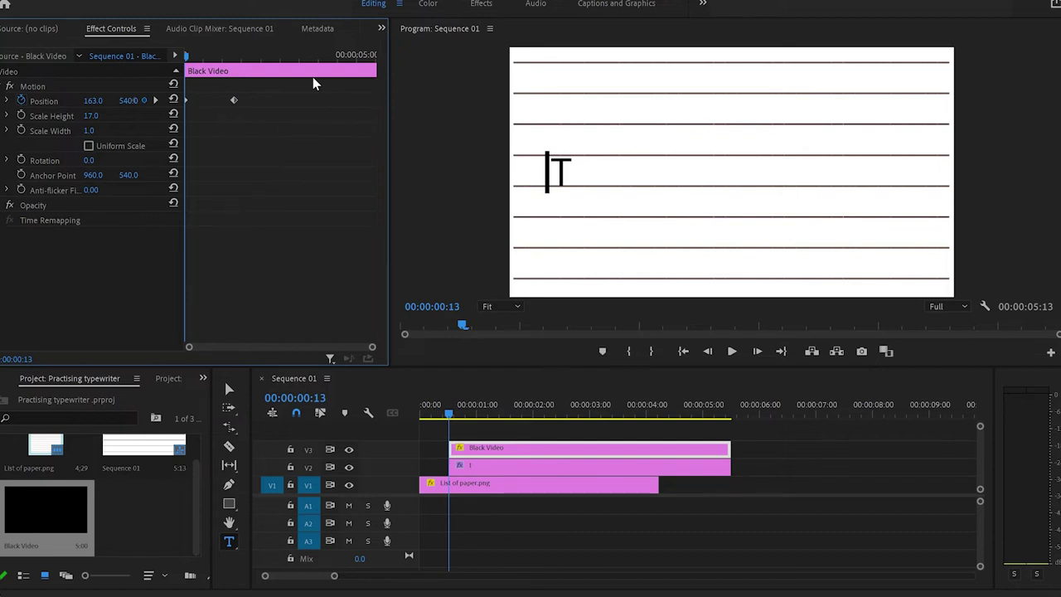
key(Right)
key(Right)
key(Right)
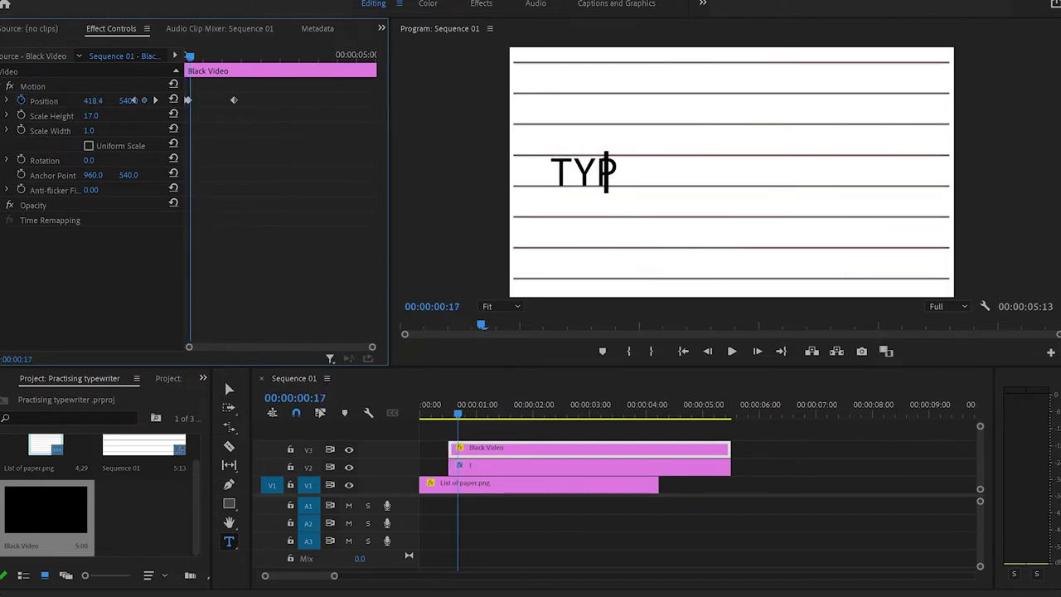
drag(90, 101, 107, 100)
key(Right)
key(Right)
key(Right)
key(Right)
key(Right)
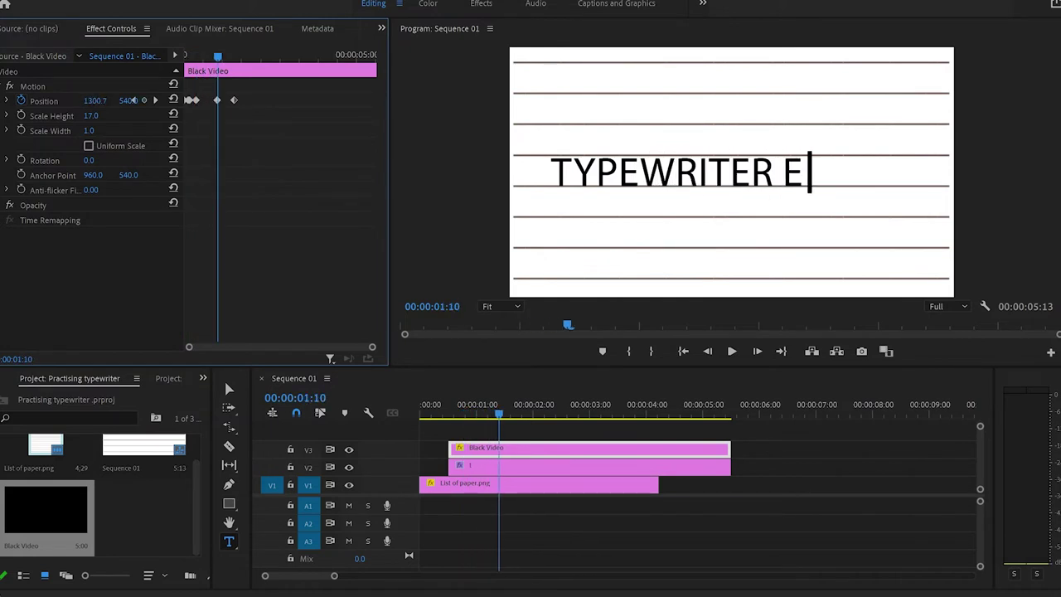
key(space)
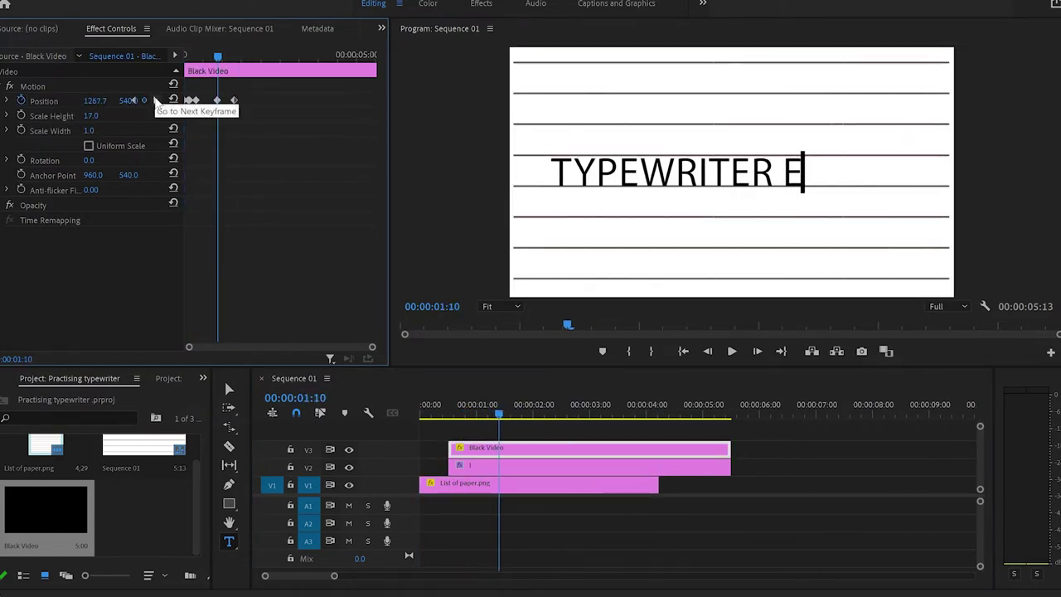
click(154, 100)
drag(539, 417, 444, 415)
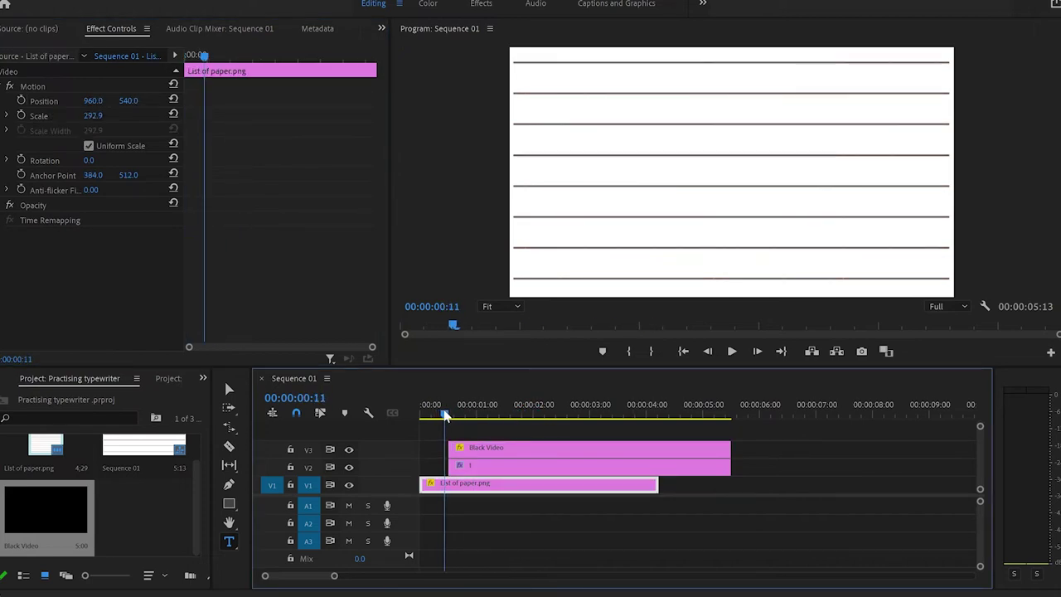
Extend the Black Video clip's start 9 frames earlier so the cursor appears before typing.
key(space)
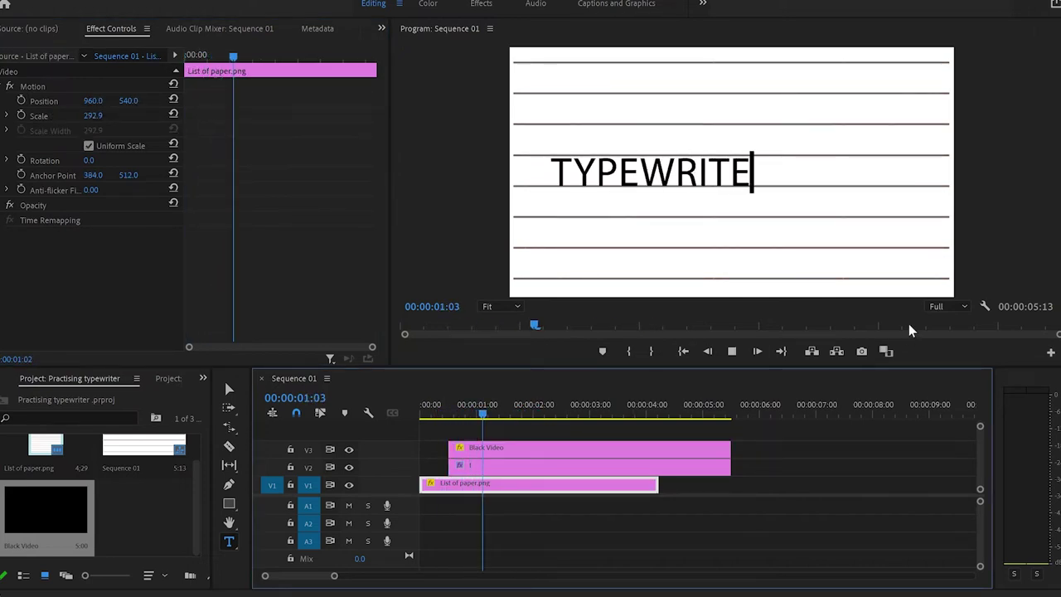
key(space)
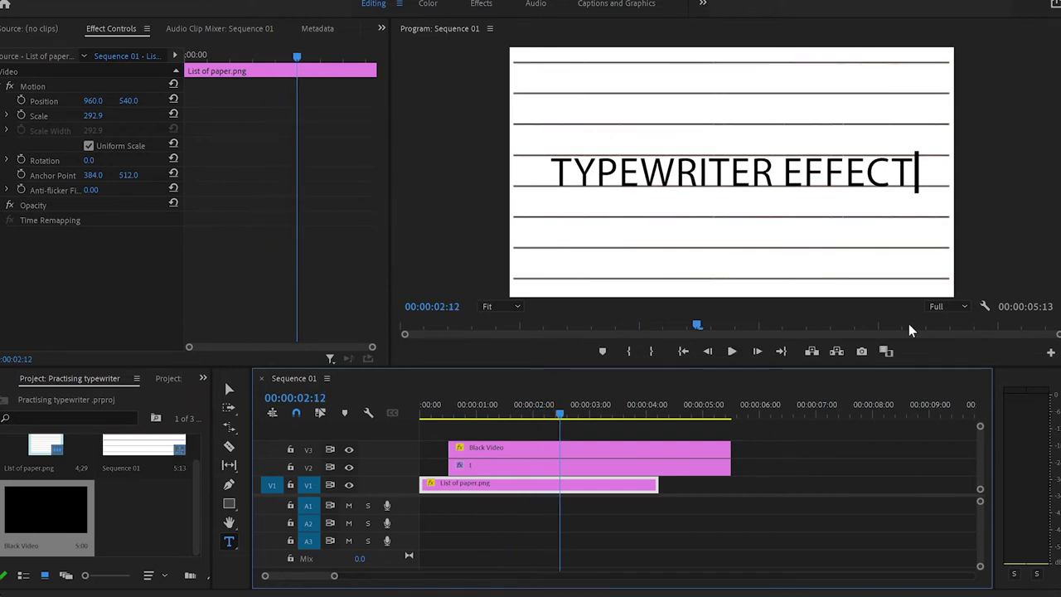
click(527, 406)
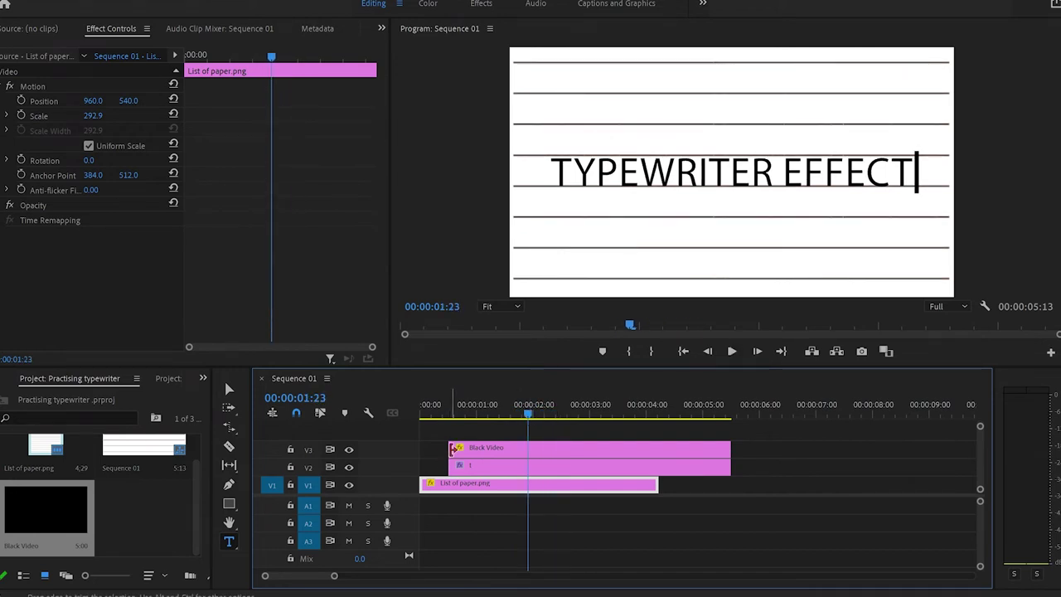
drag(446, 448, 427, 448)
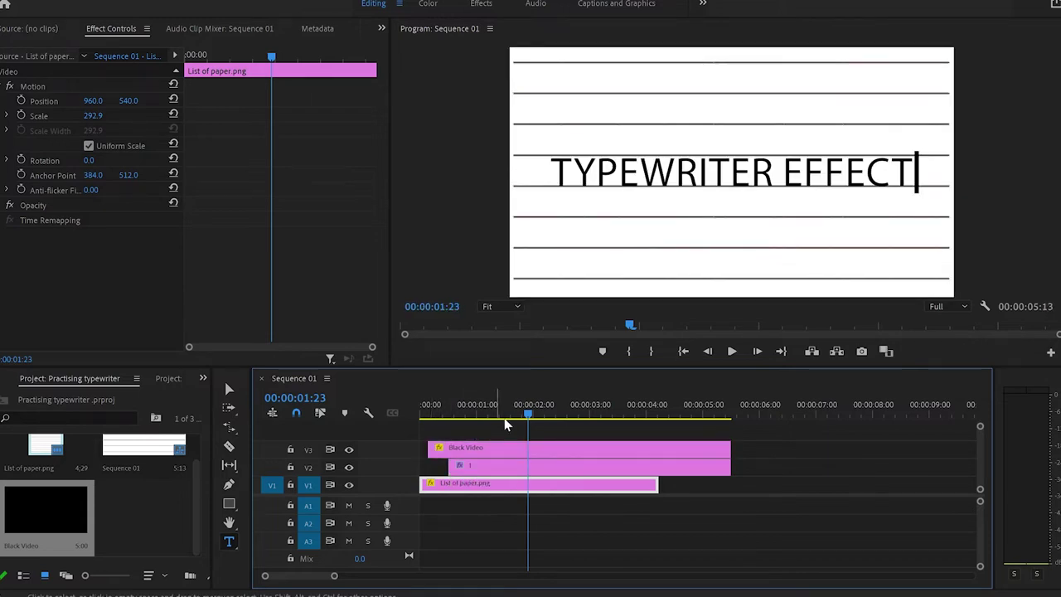
Split the Black Video cursor clip at 00:00:00:13 with the Razor tool.
drag(528, 413, 449, 418)
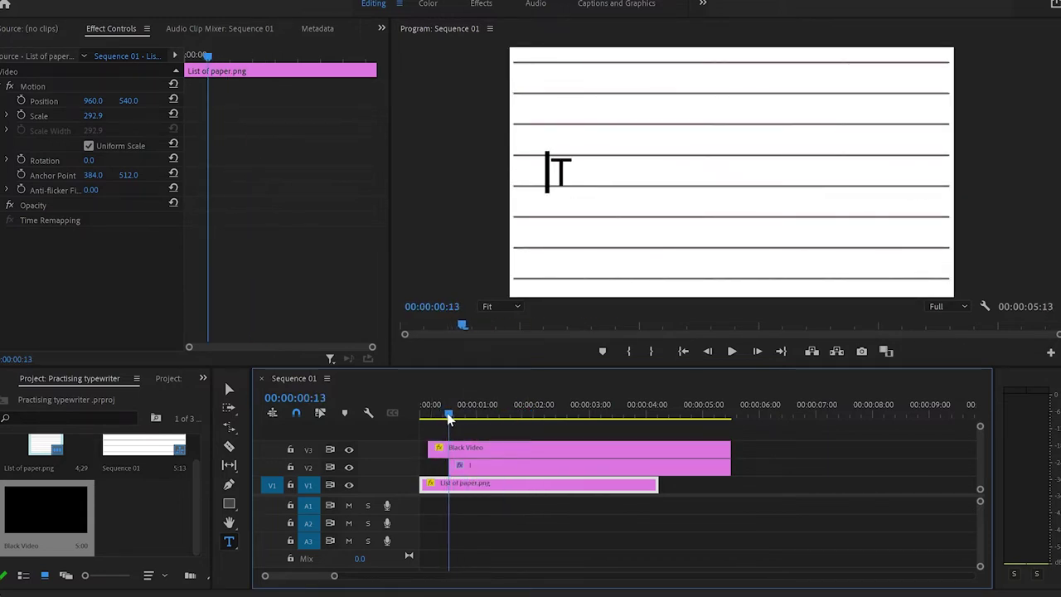
key(c)
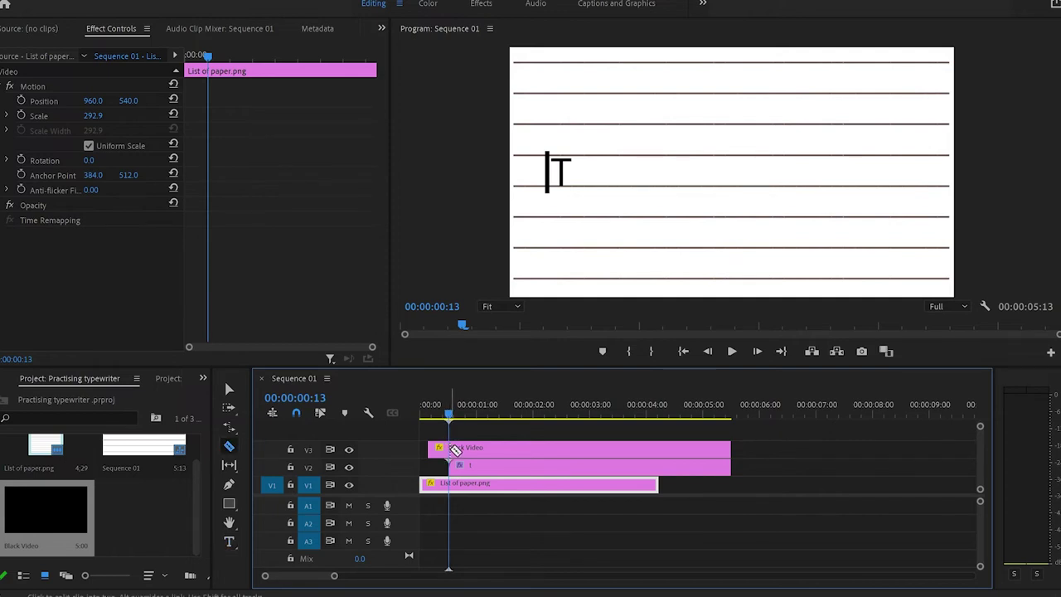
click(451, 448)
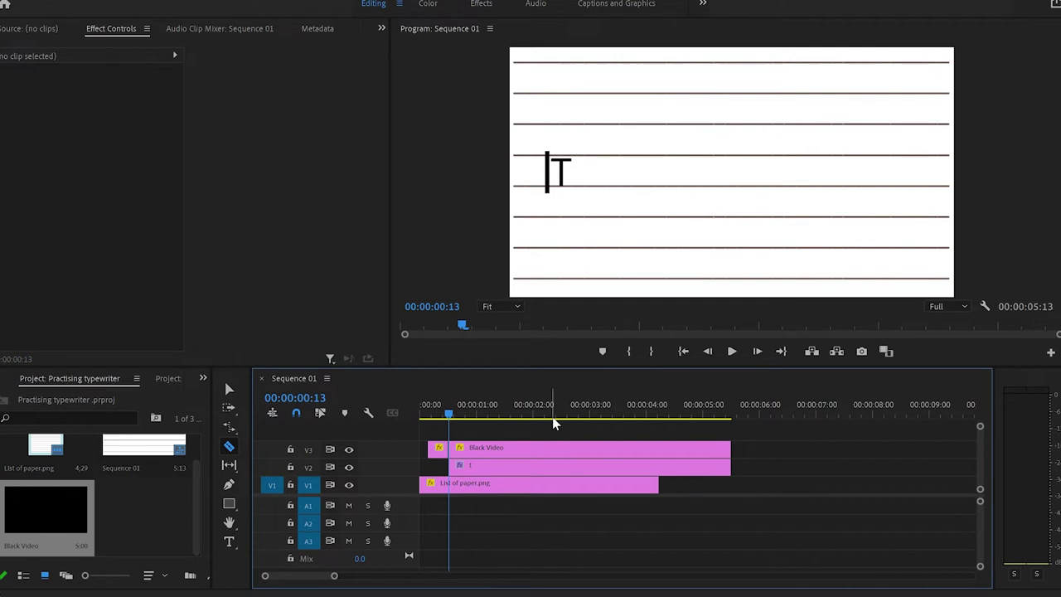
key(d)
key(Left)
key(Left)
key(Left)
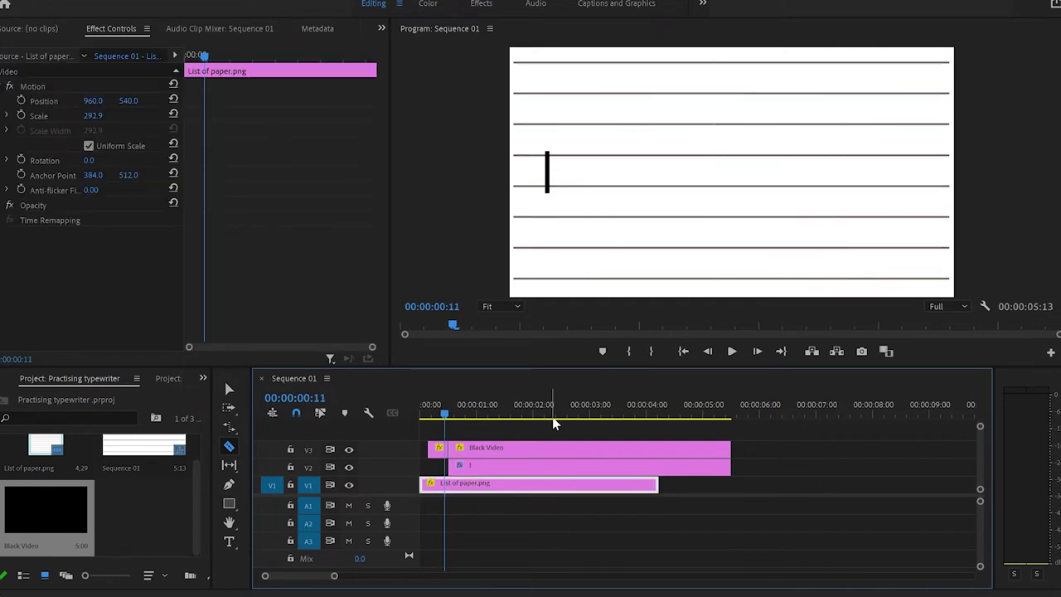
key(ctrl+shift+a)
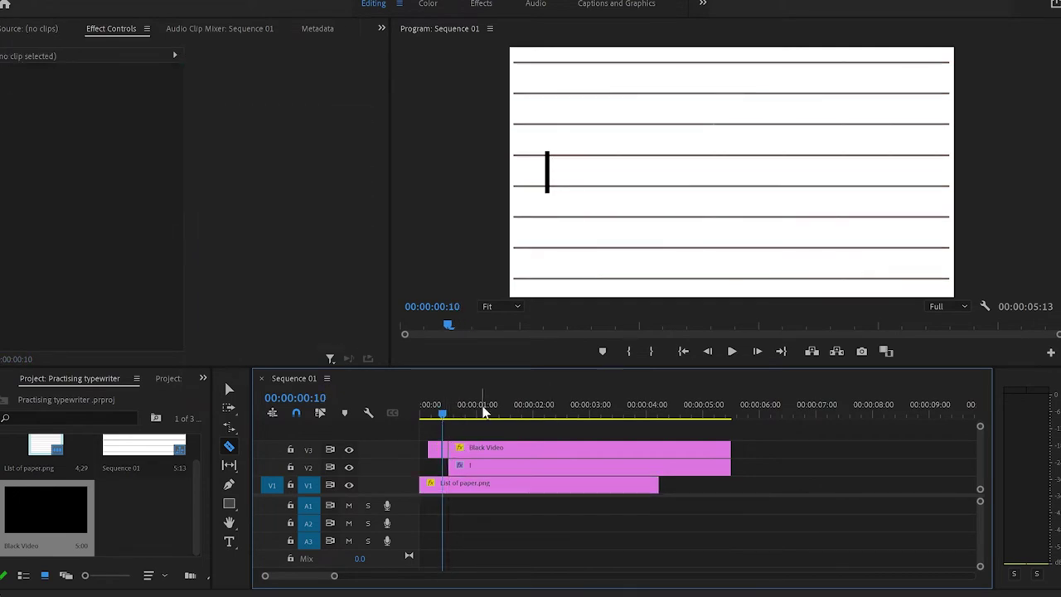
key(d)
key(Left)
key(Left)
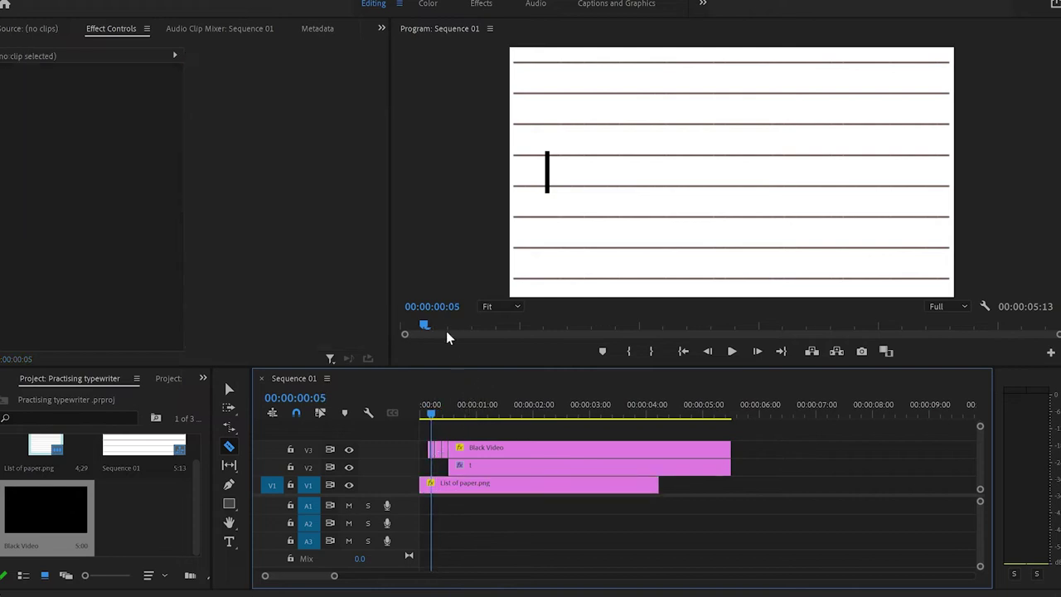
Delete the short leading cursor piece and the stray V3 sliver, then preview from the start.
key(v)
click(434, 452)
key(Delete)
click(447, 458)
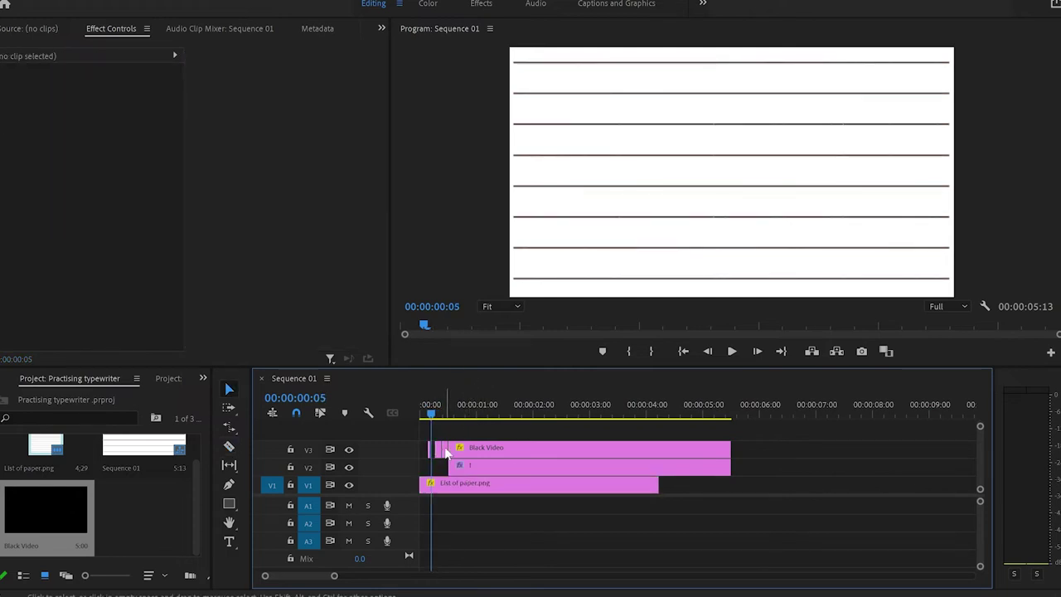
key(Delete)
drag(431, 414, 422, 415)
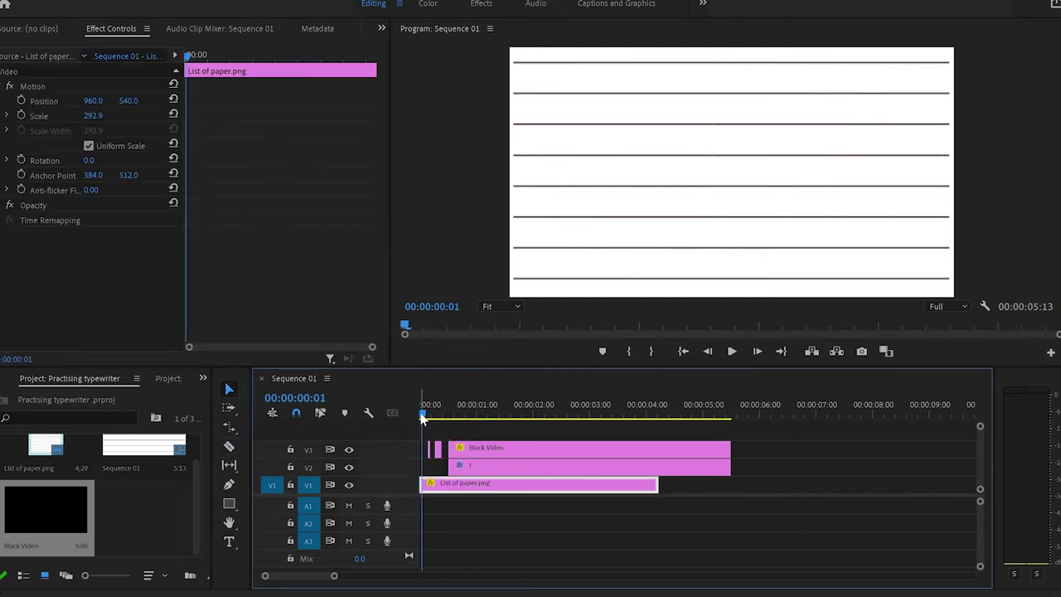
key(space)
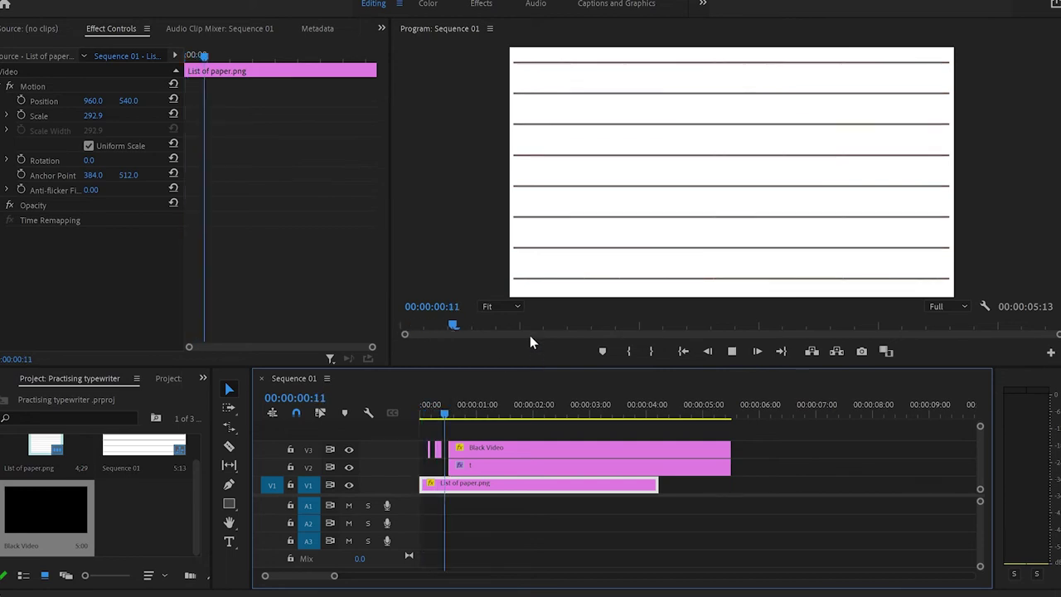
key(space)
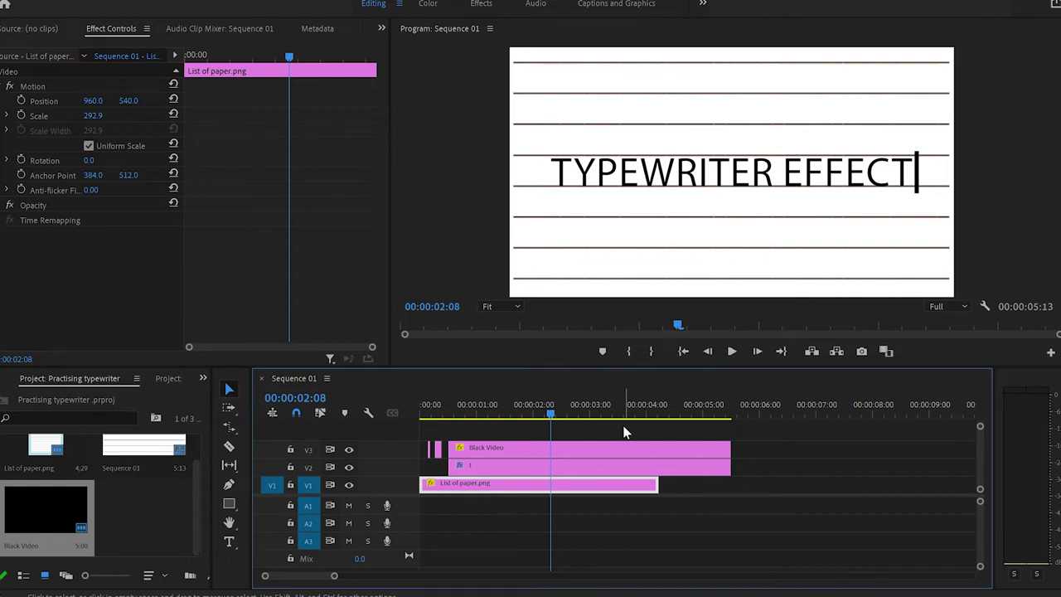
Delete all clips on V3 and remove the title's Source Text keyframes.
click(763, 434)
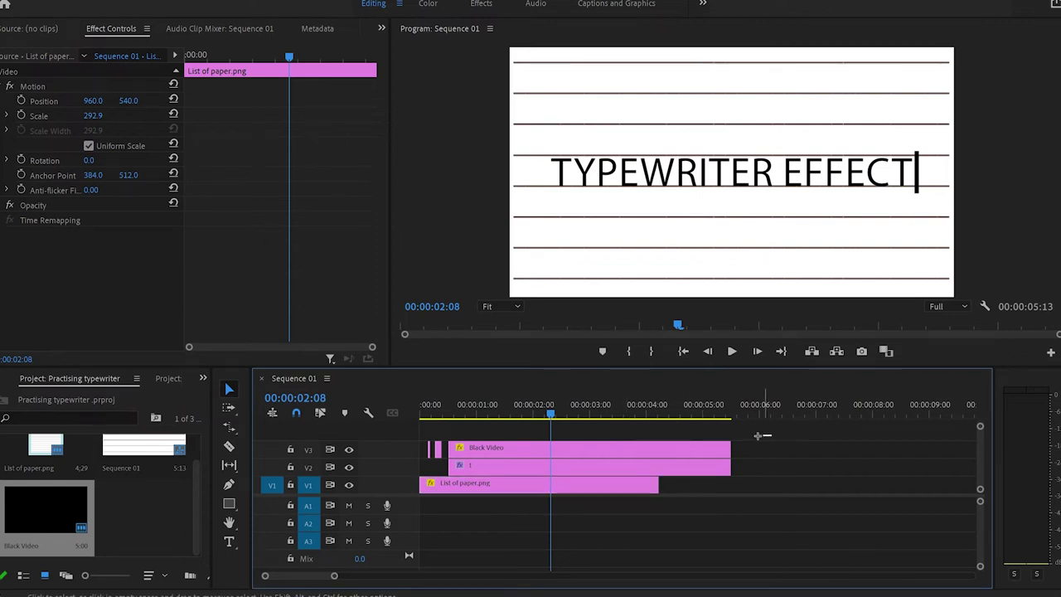
click(728, 446)
drag(730, 440, 415, 442)
key(Delete)
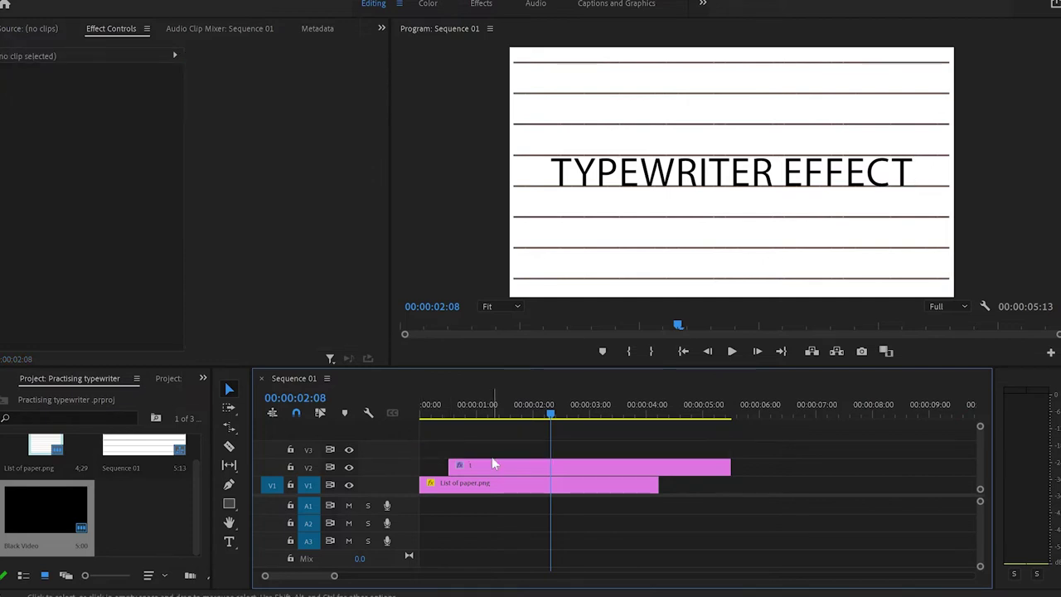
click(519, 466)
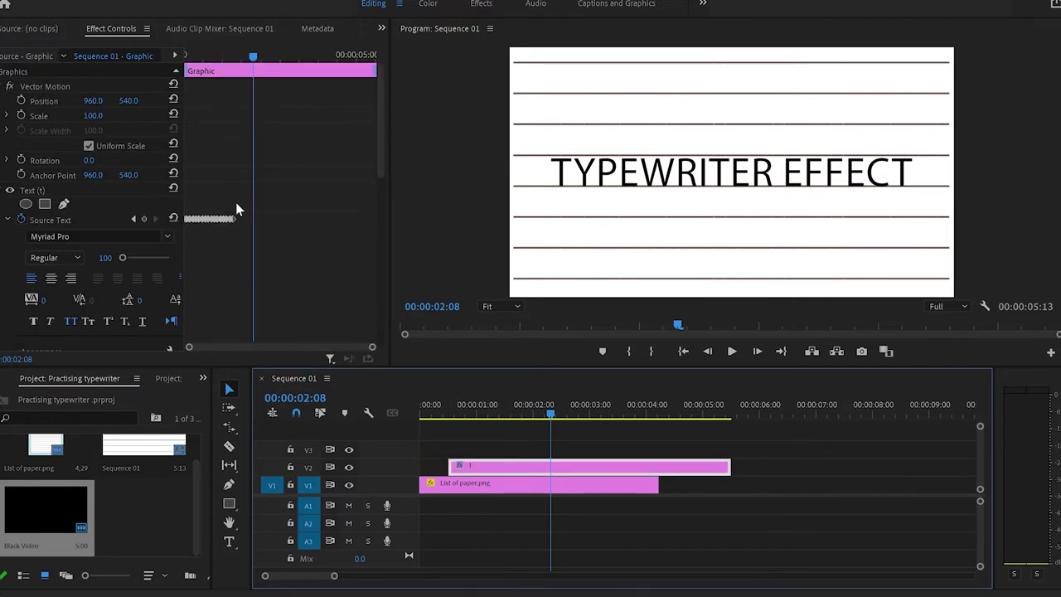
drag(239, 207, 167, 237)
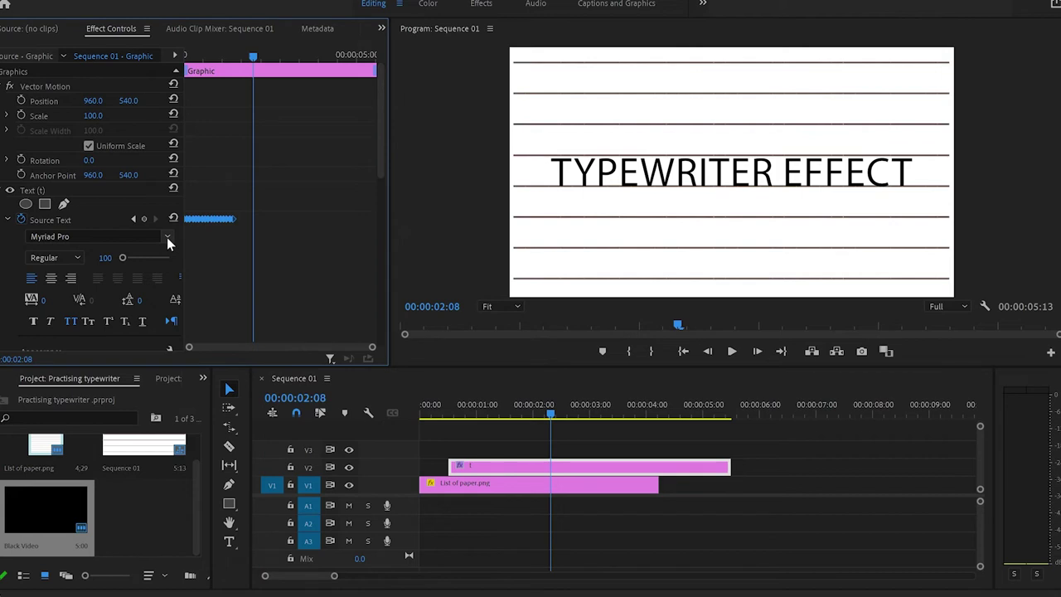
key(Delete)
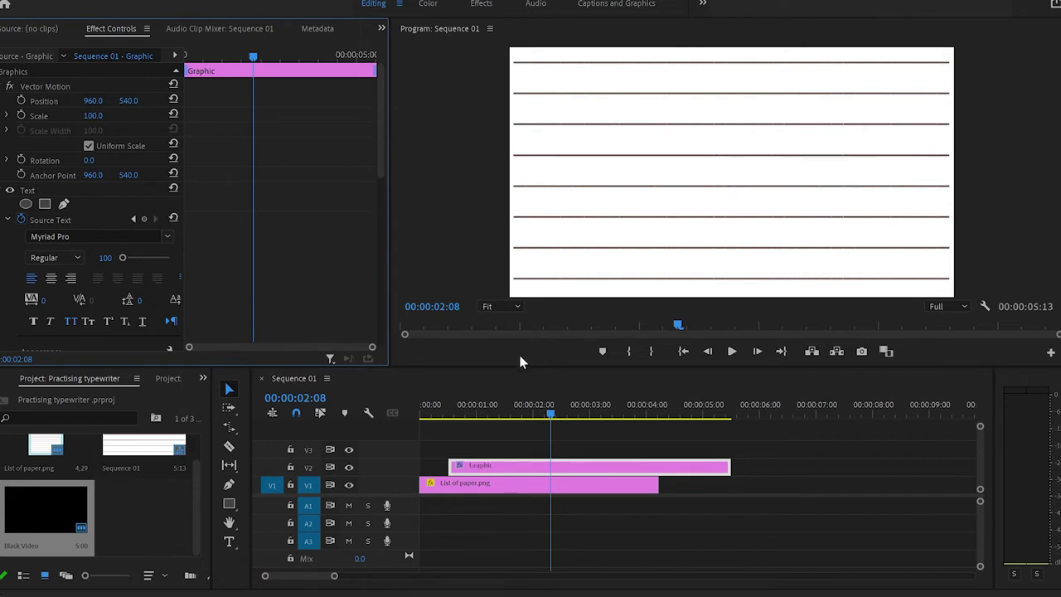
Retype the title as 'typewriter effect' in the empty text box.
click(521, 406)
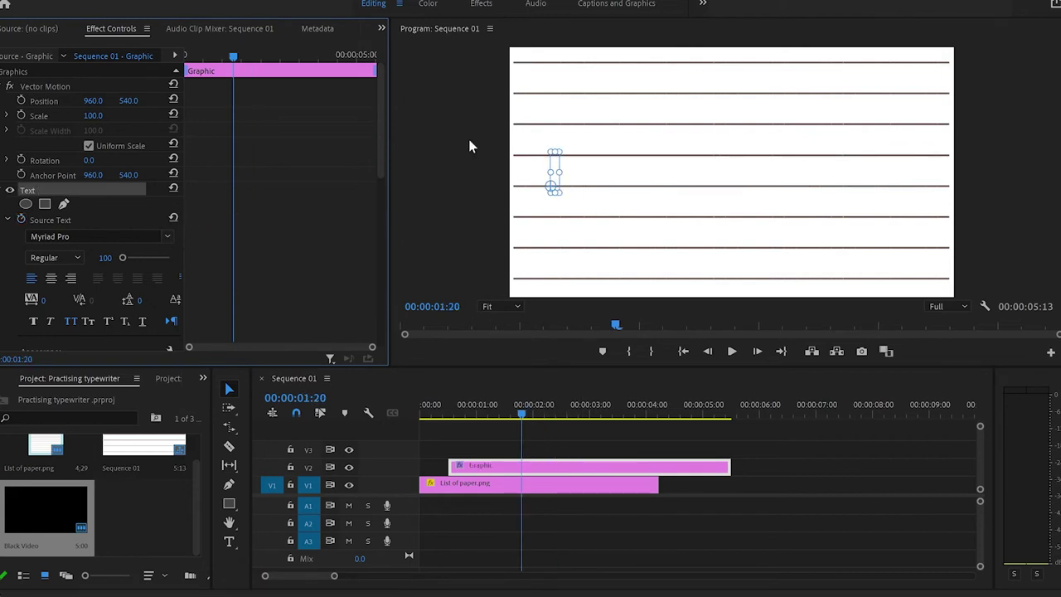
double_click(554, 168)
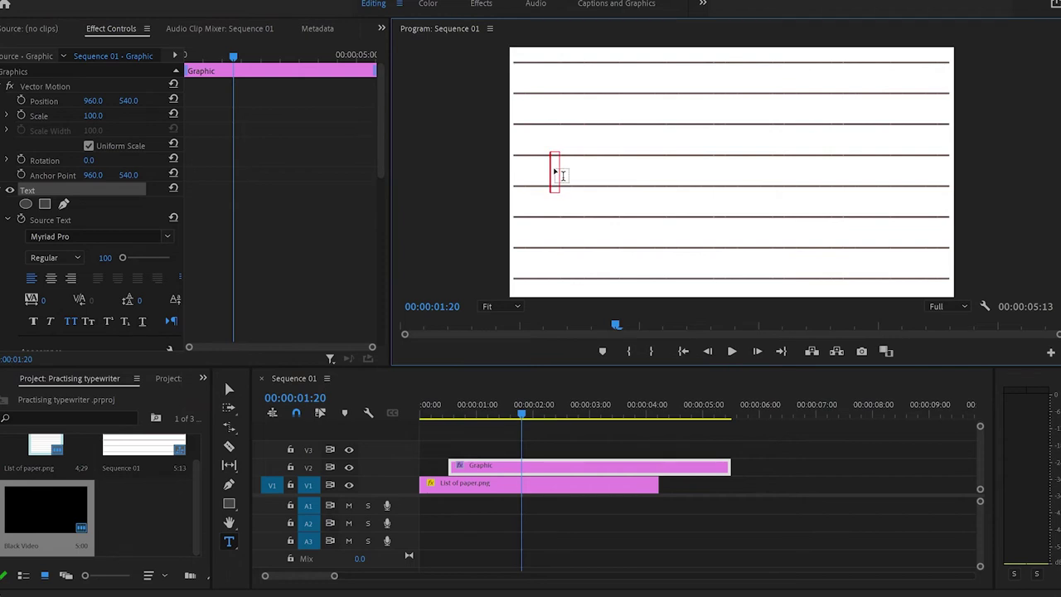
text(typewriter effect)
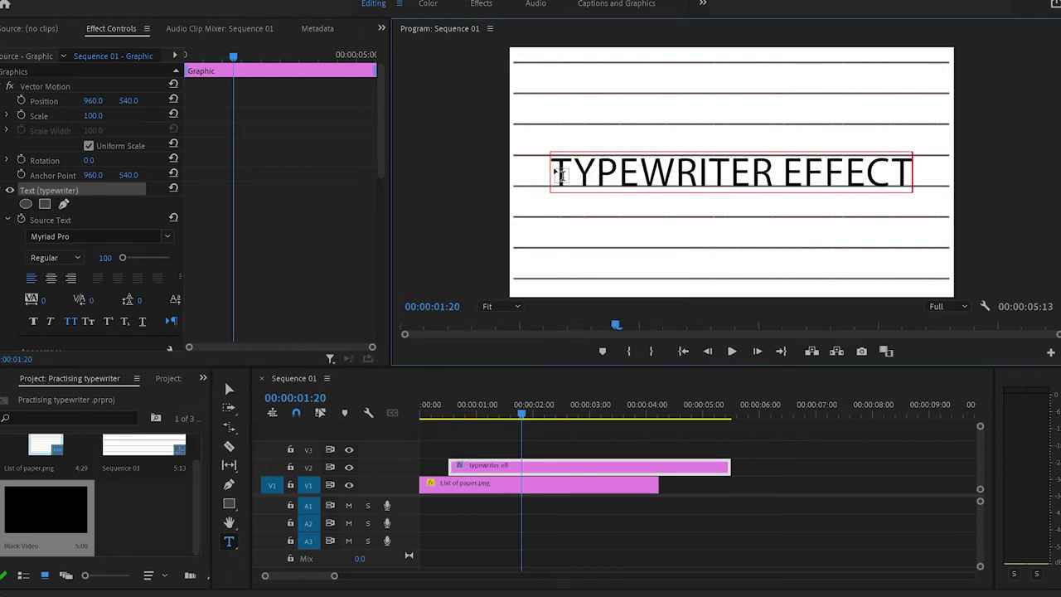
key(Escape)
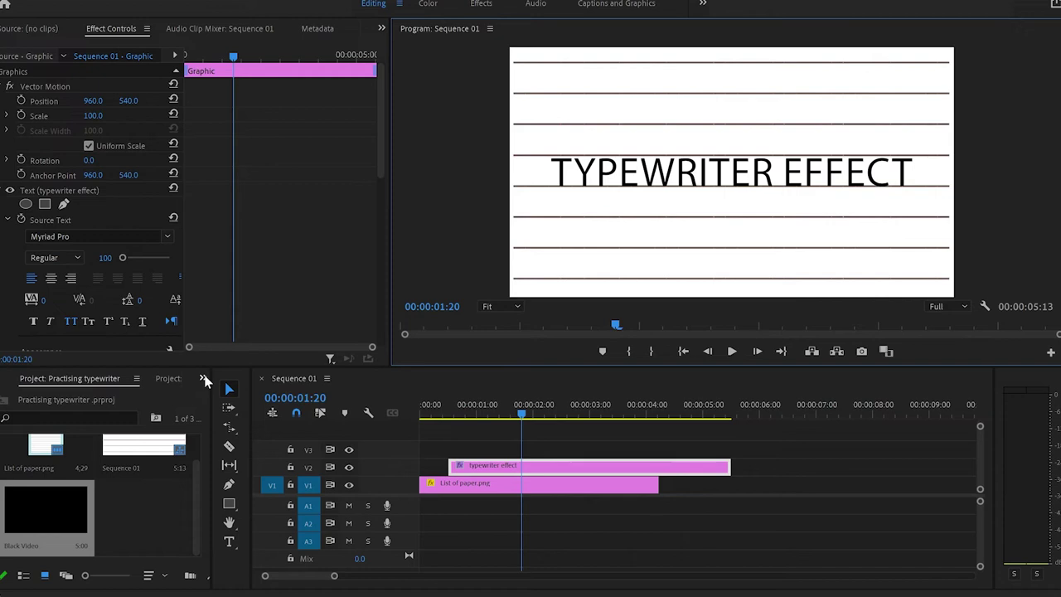
click(203, 379)
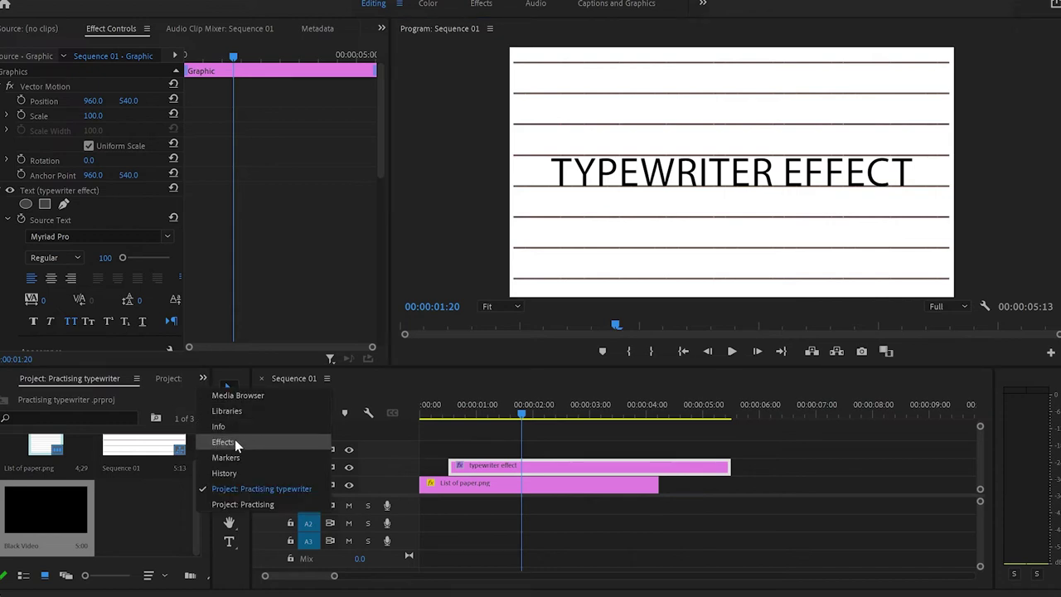
Search 'line' in Effects and drag Linear Wipe onto the V2 title clip.
click(236, 444)
click(93, 396)
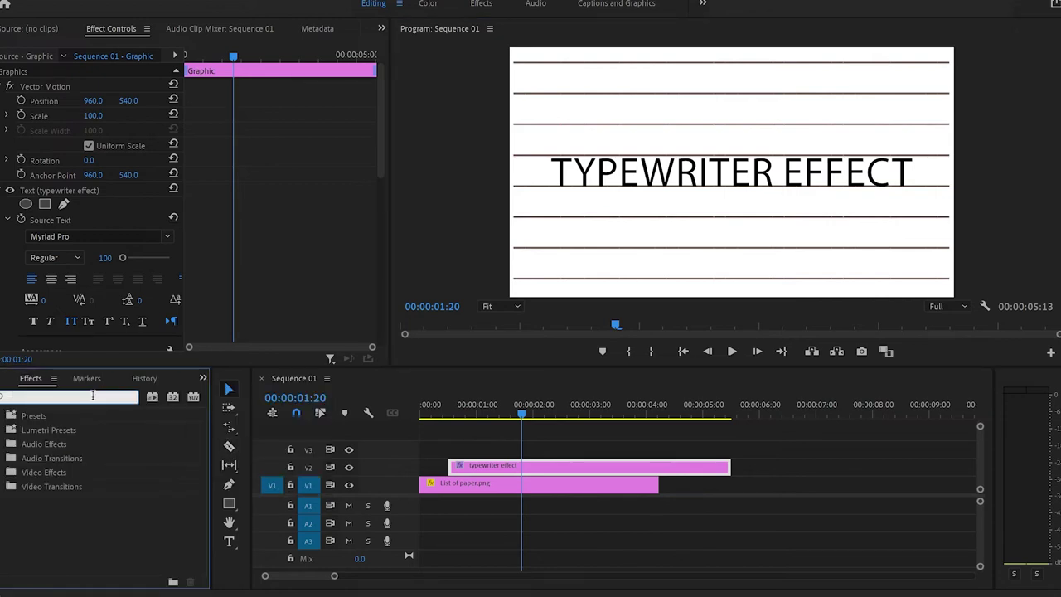
text(linea)
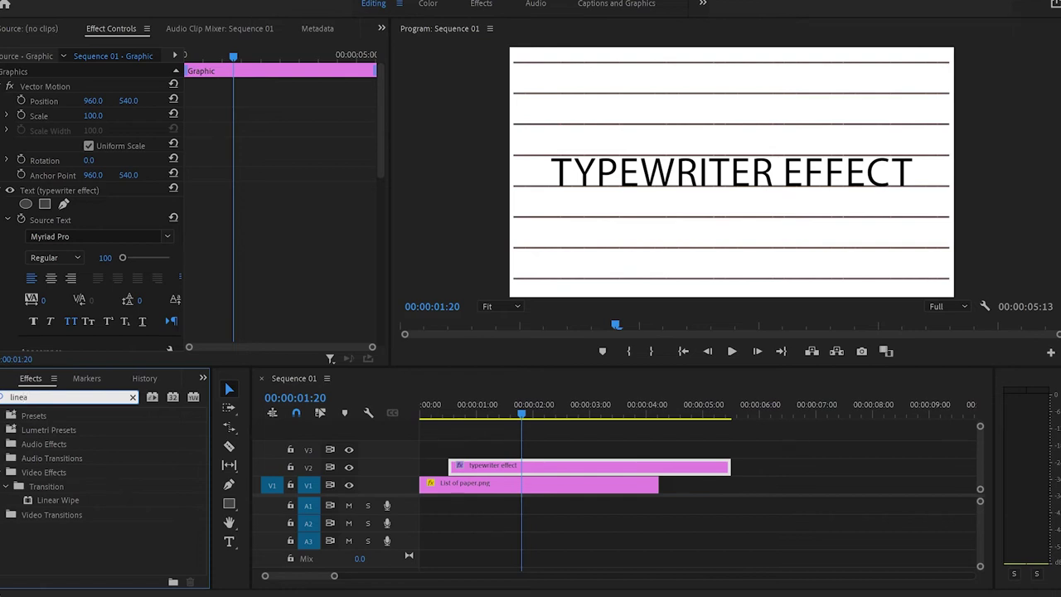
click(66, 500)
drag(70, 503, 524, 469)
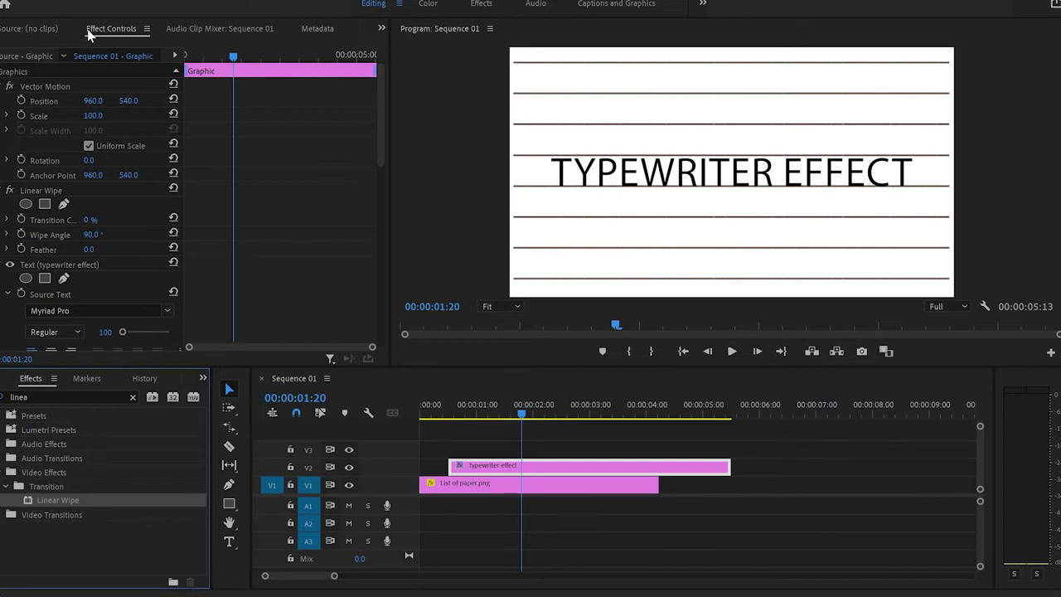
scroll(33, 222, down, 1)
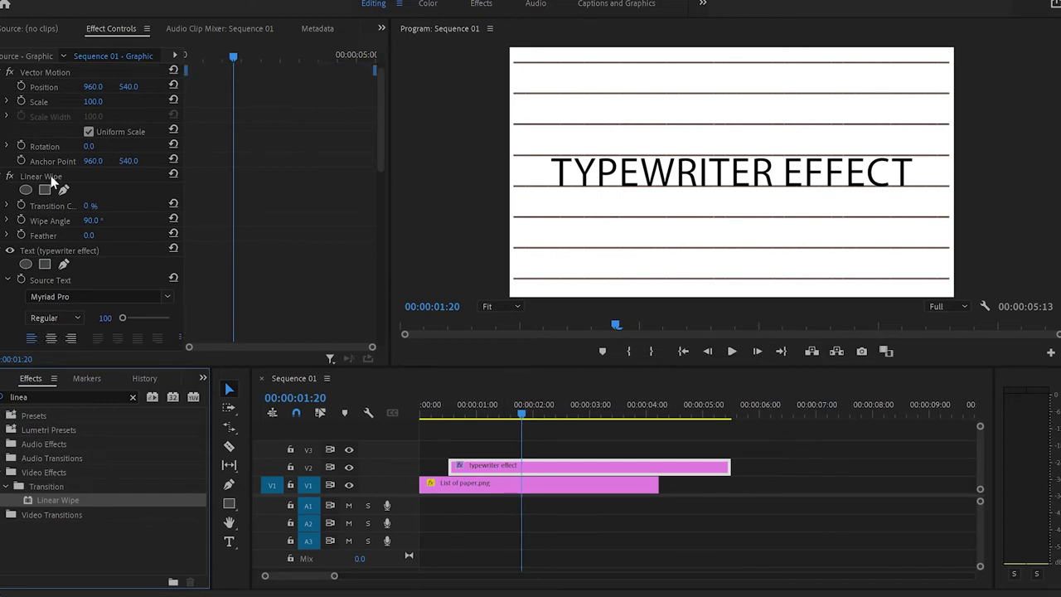
click(51, 176)
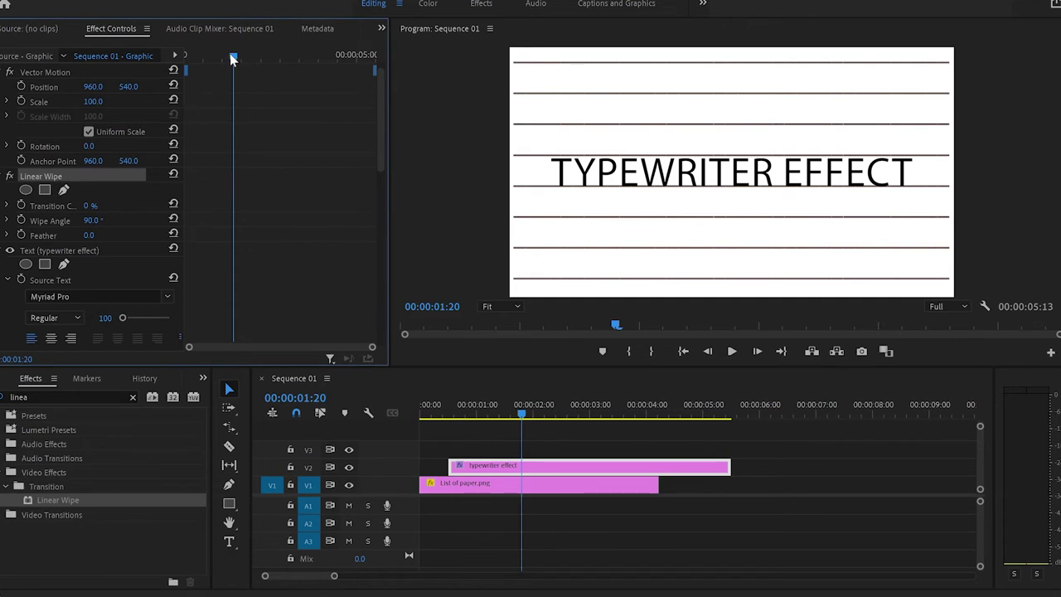
At 00:00:00:13, set Linear Wipe Transition Completion to 100% and start keyframing it.
mouse_move(232, 57)
mouse_down()
mouse_move(179, 55)
mouse_move(229, 60)
mouse_up()
click(111, 209)
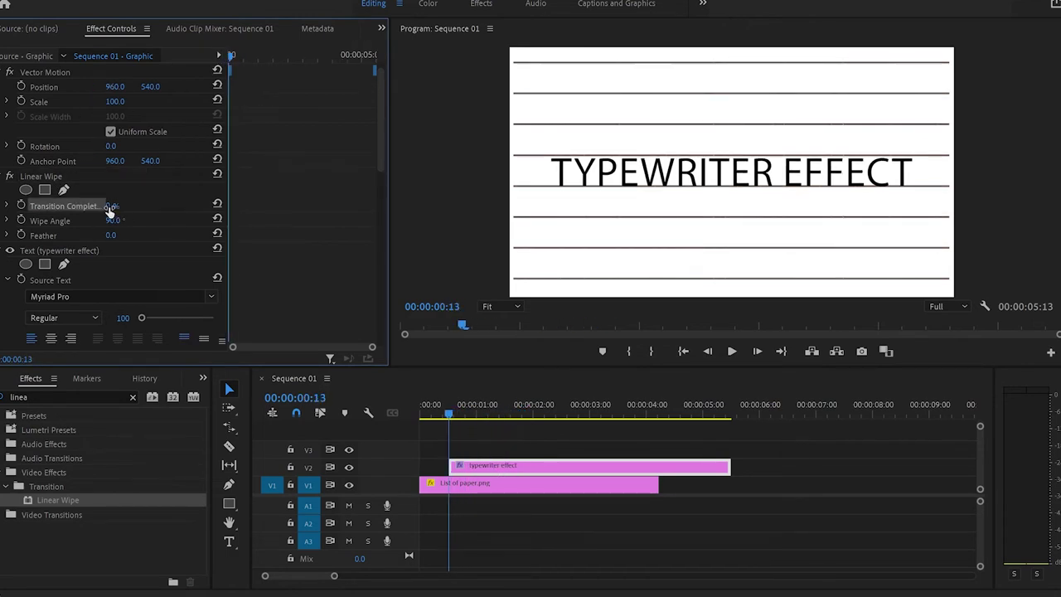
text(100)
key(Return)
click(22, 207)
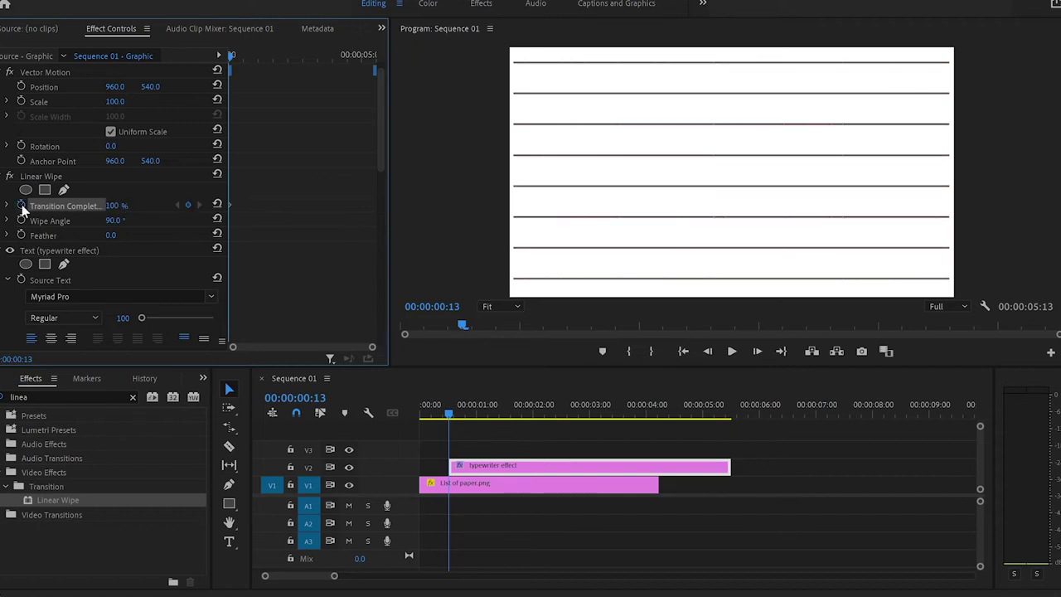
At 00:00:02:12, set Transition Completion to 0% to add the second keyframe.
drag(229, 61, 288, 58)
click(111, 205)
text(0)
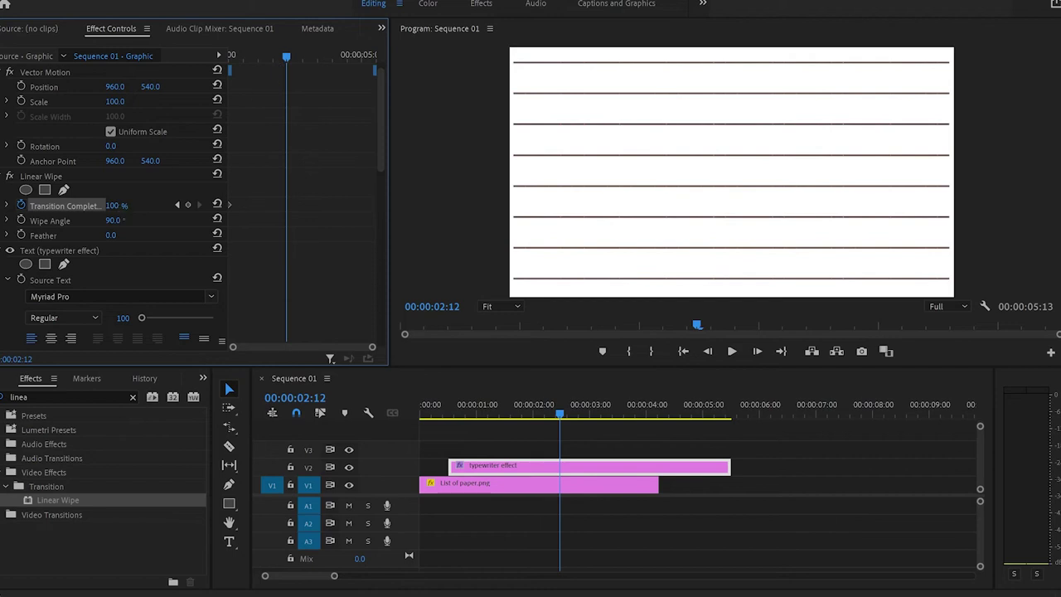
key(Return)
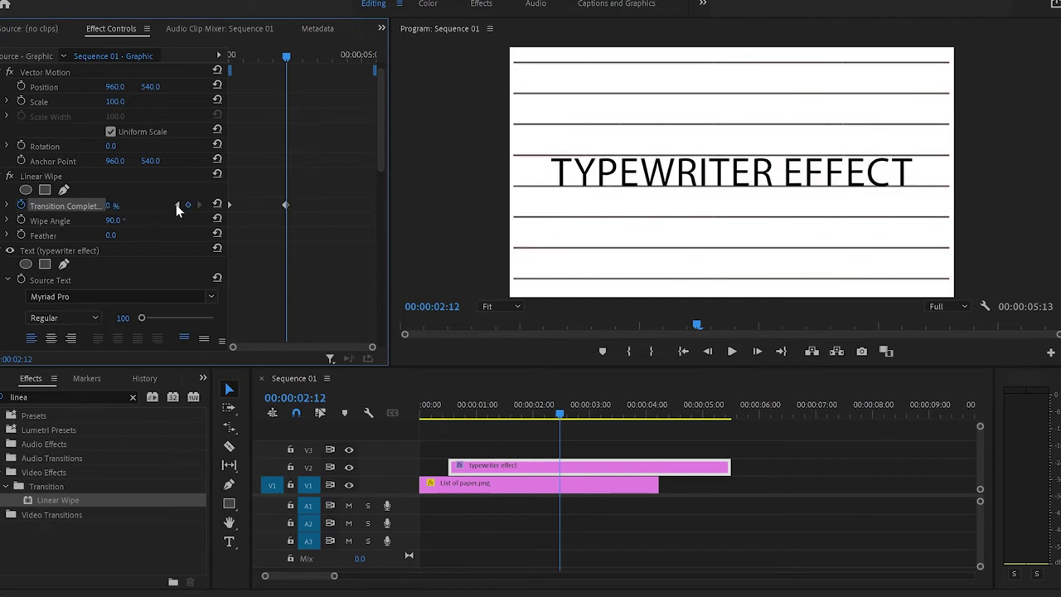
Play the sequence from the start to preview the wipe, then return near the start.
click(460, 483)
key(Home)
key(space)
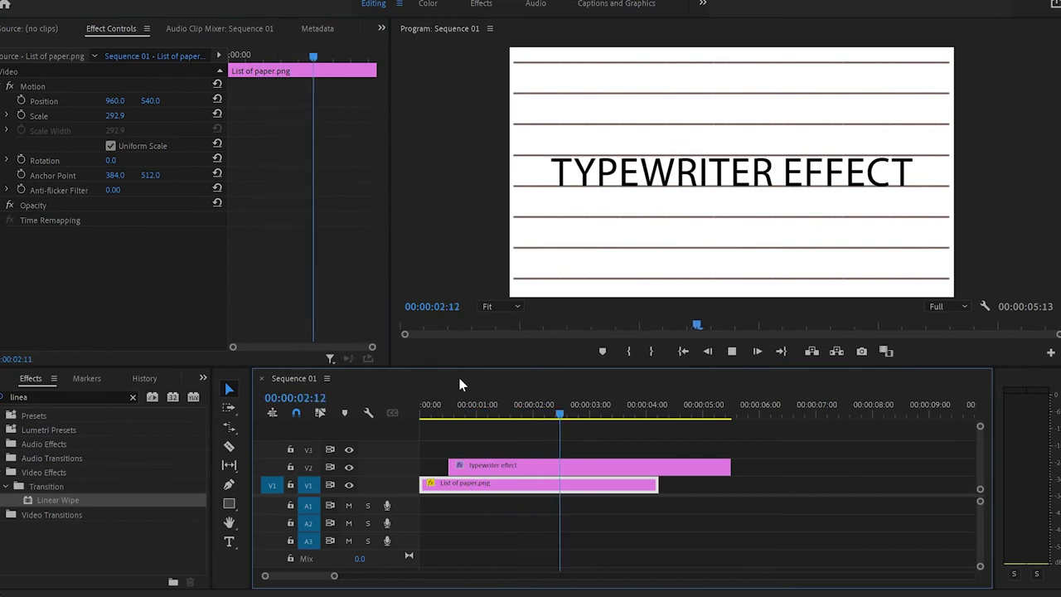
key(space)
click(510, 465)
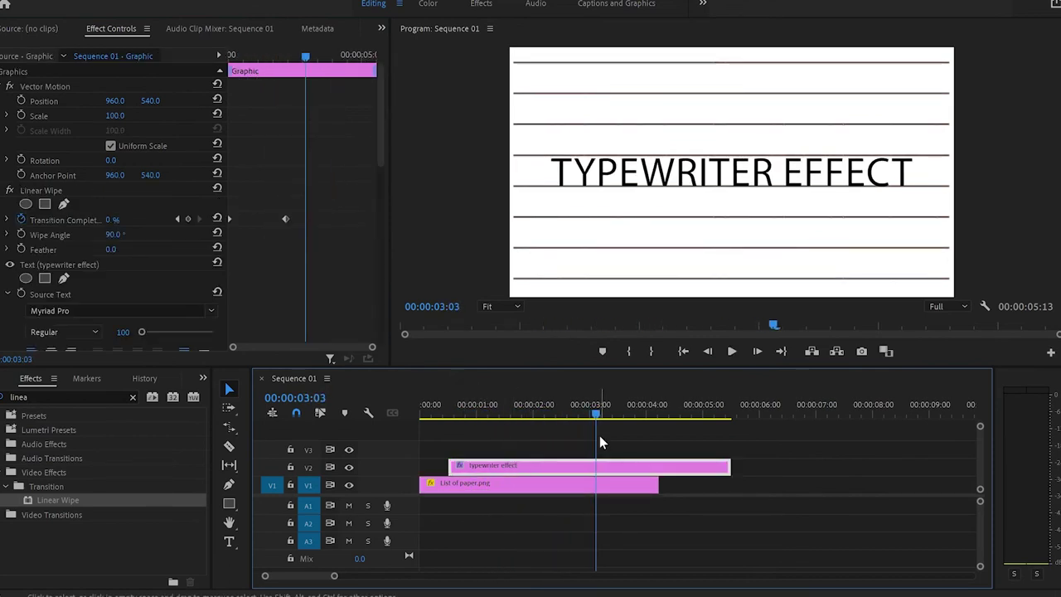
drag(596, 412, 455, 402)
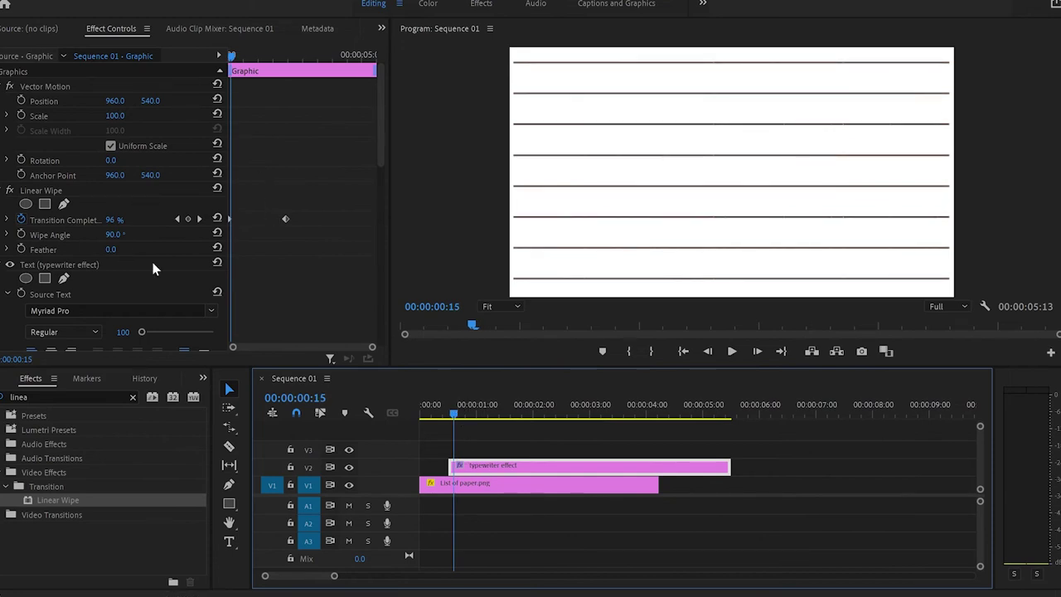
Set the Linear Wipe's Wipe Angle to 270°.
click(73, 234)
click(113, 235)
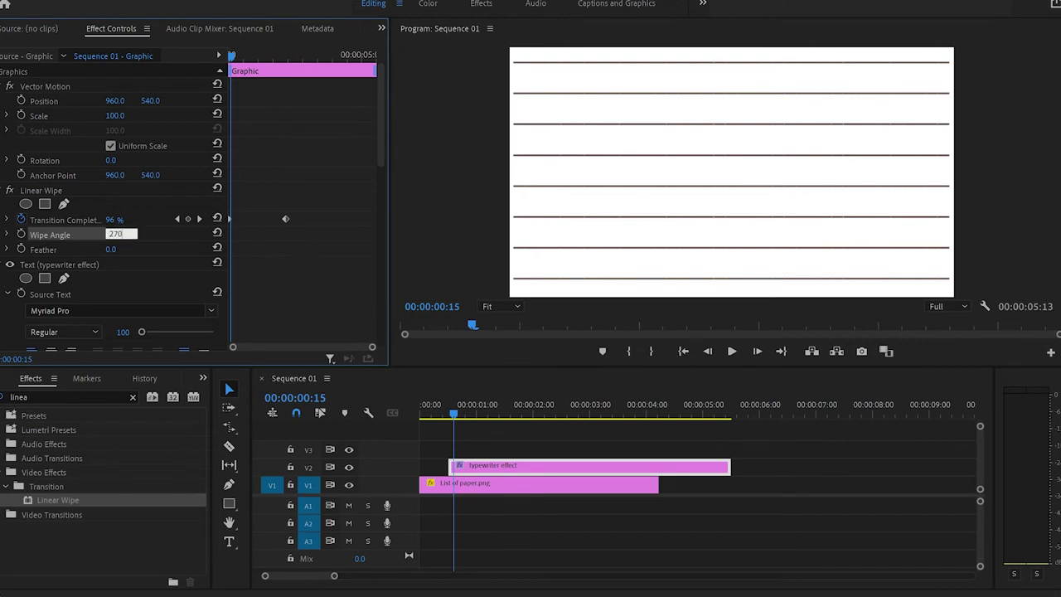
key(Return)
Move the 0% Transition Completion keyframe earlier to 00:00:01:21 and replay the reveal.
click(451, 483)
key(space)
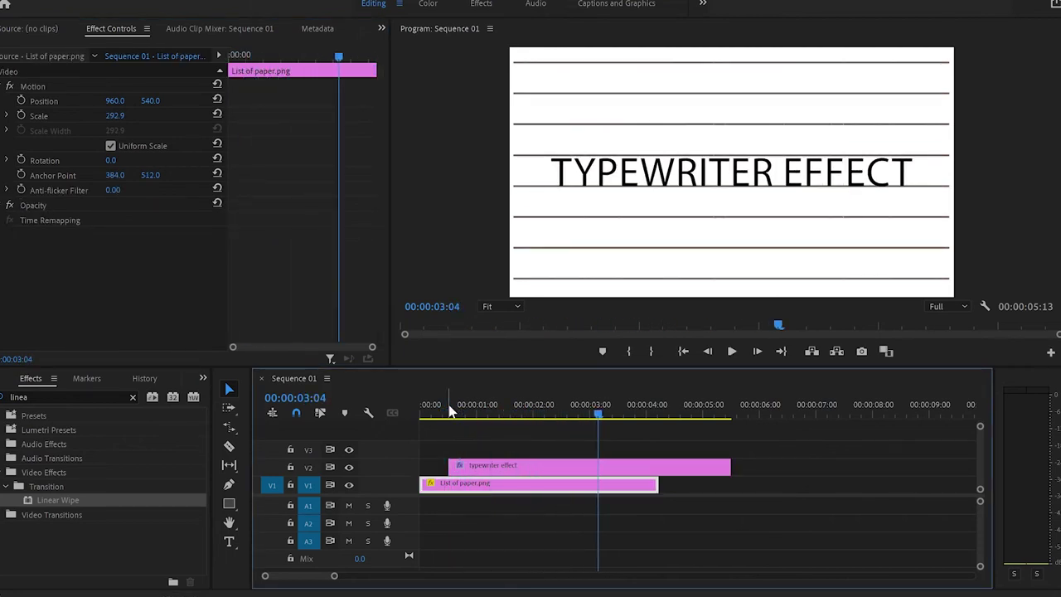
click(523, 406)
click(522, 467)
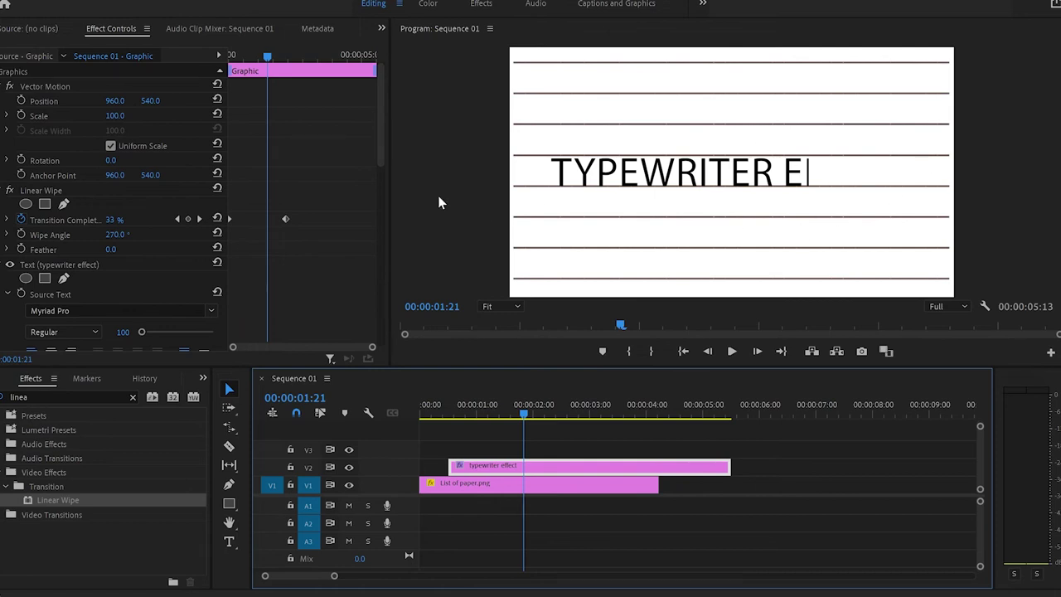
drag(287, 222, 271, 222)
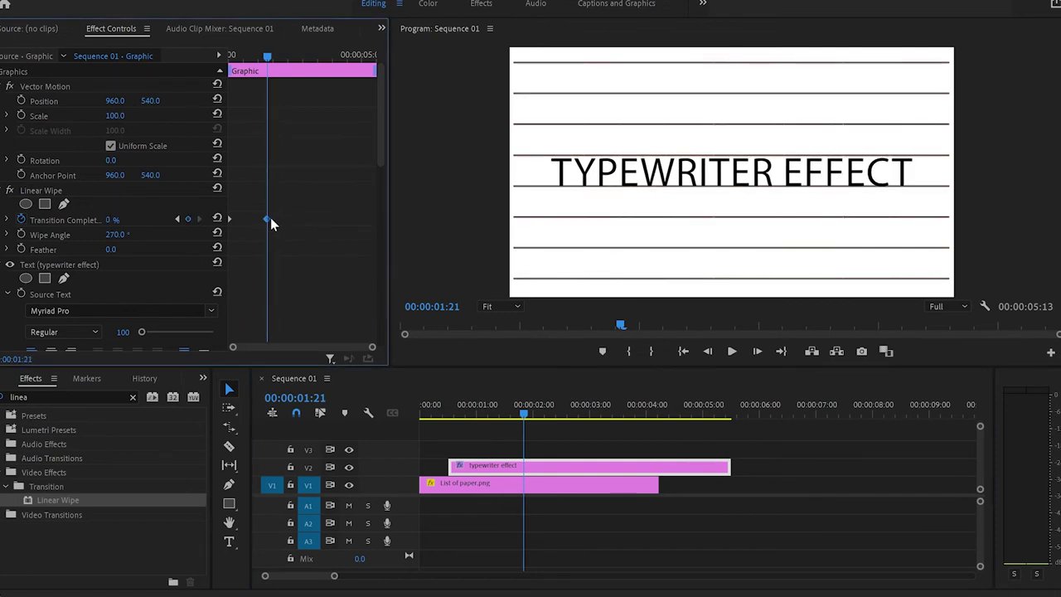
drag(526, 407, 445, 415)
key(space)
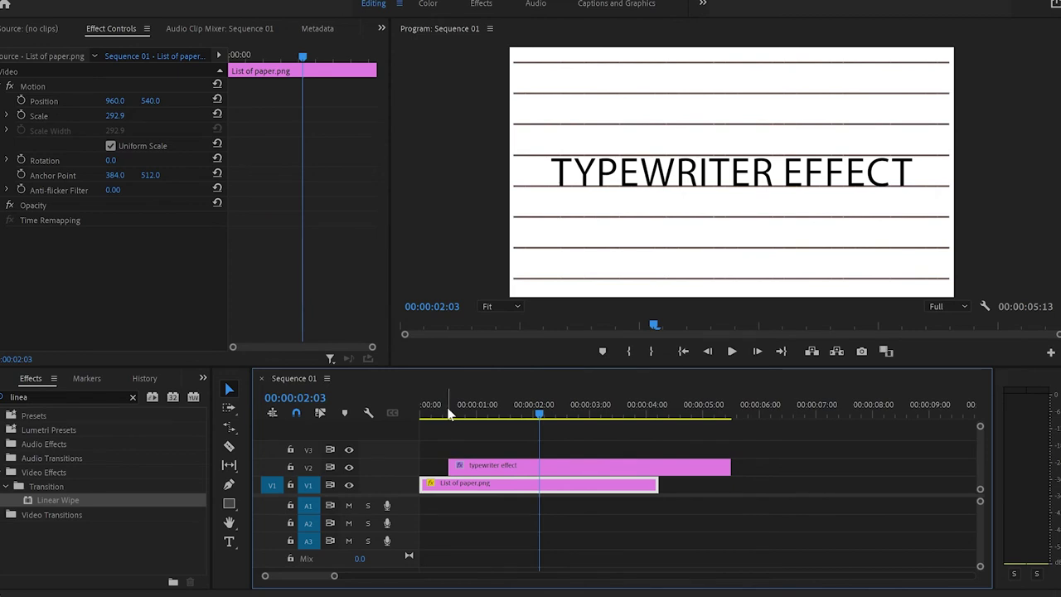
Place a Black Video clip from the Project panel on V3 above the title.
click(478, 464)
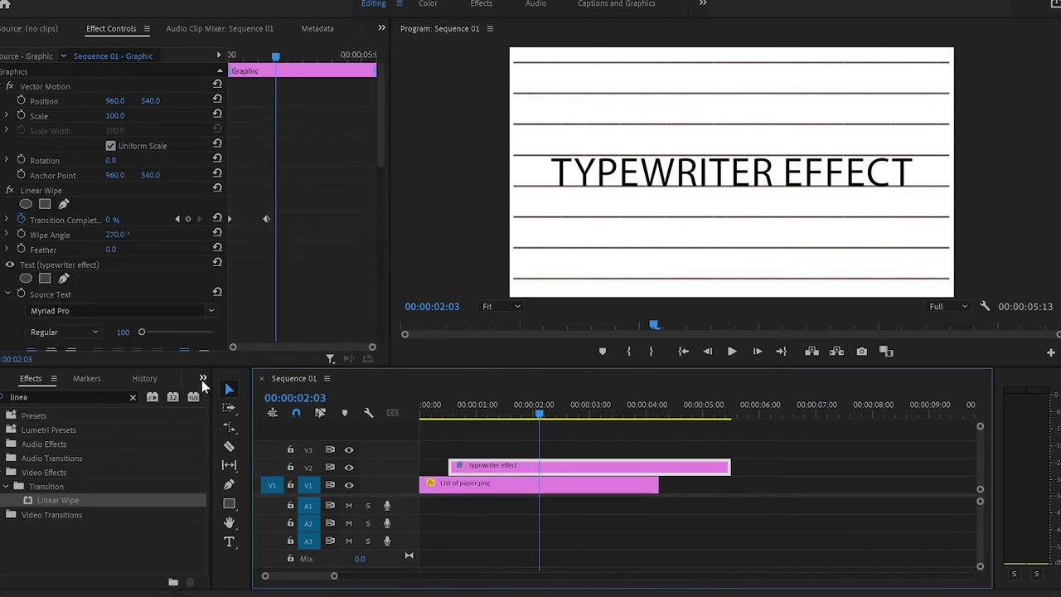
click(201, 379)
click(250, 488)
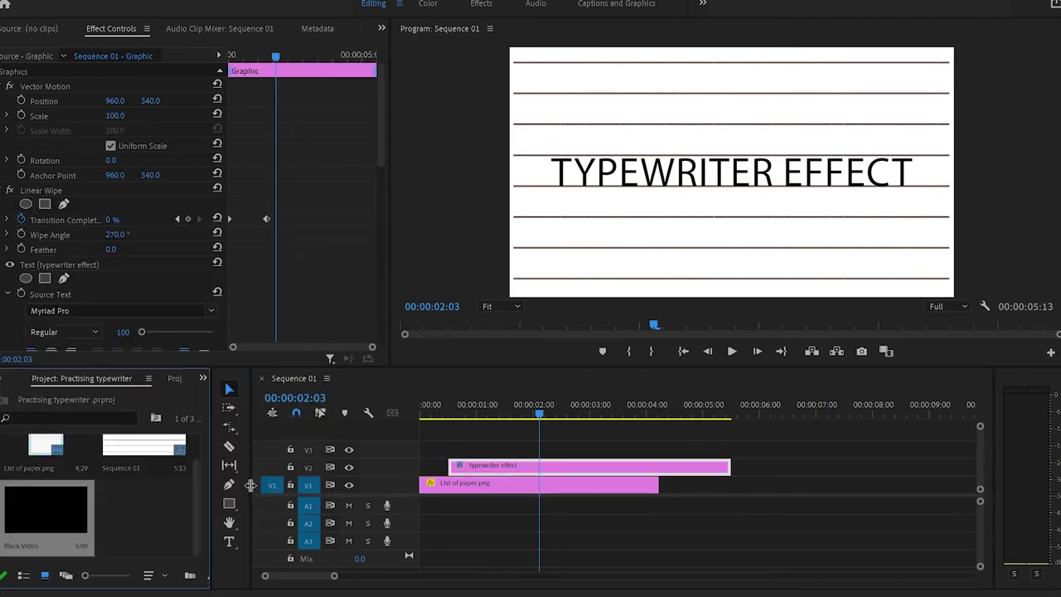
click(116, 518)
click(38, 506)
drag(25, 508, 455, 451)
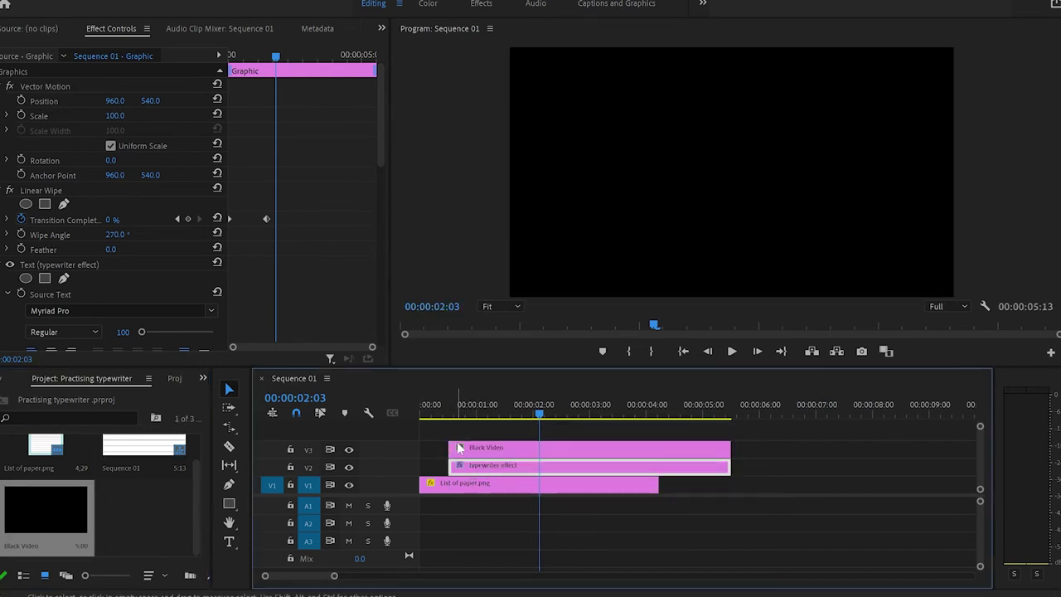
Turn off Uniform Scale and scale the Black Video to width 1.0, height 17.0.
click(575, 450)
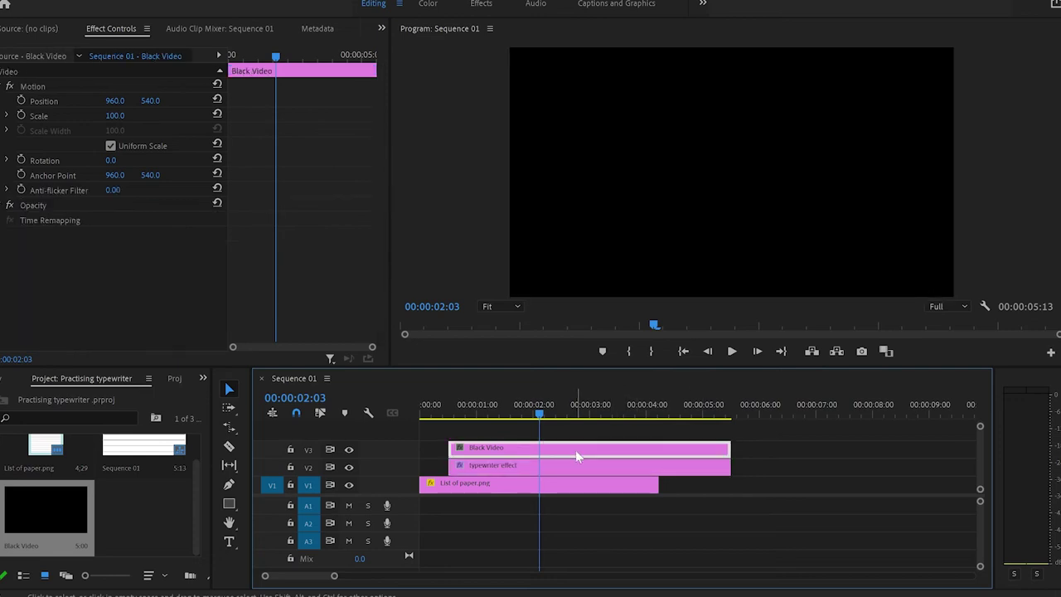
click(112, 147)
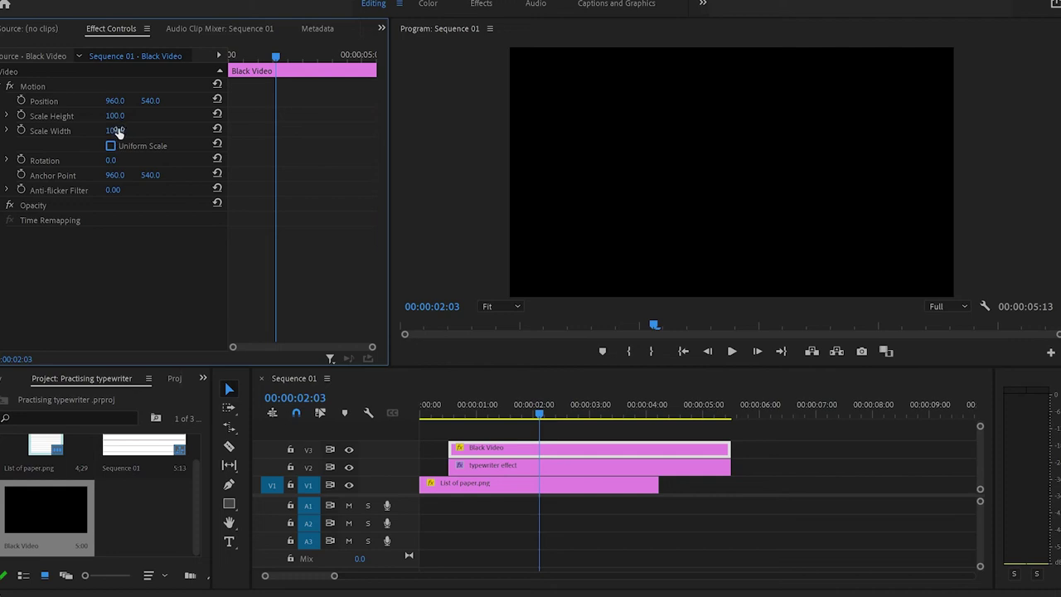
click(116, 131)
text(1)
key(Return)
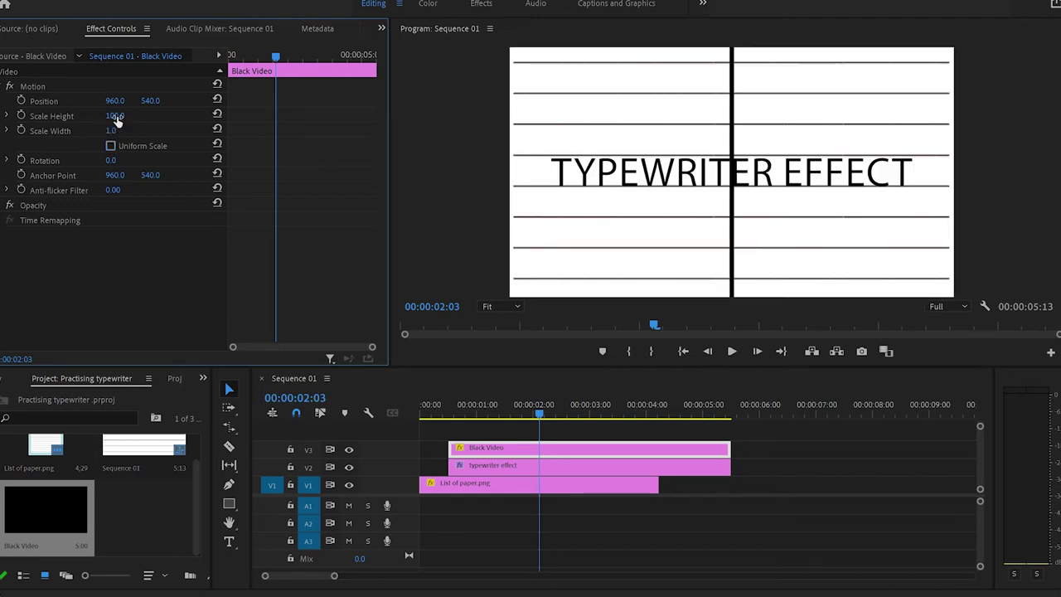
click(116, 116)
text(17)
key(Return)
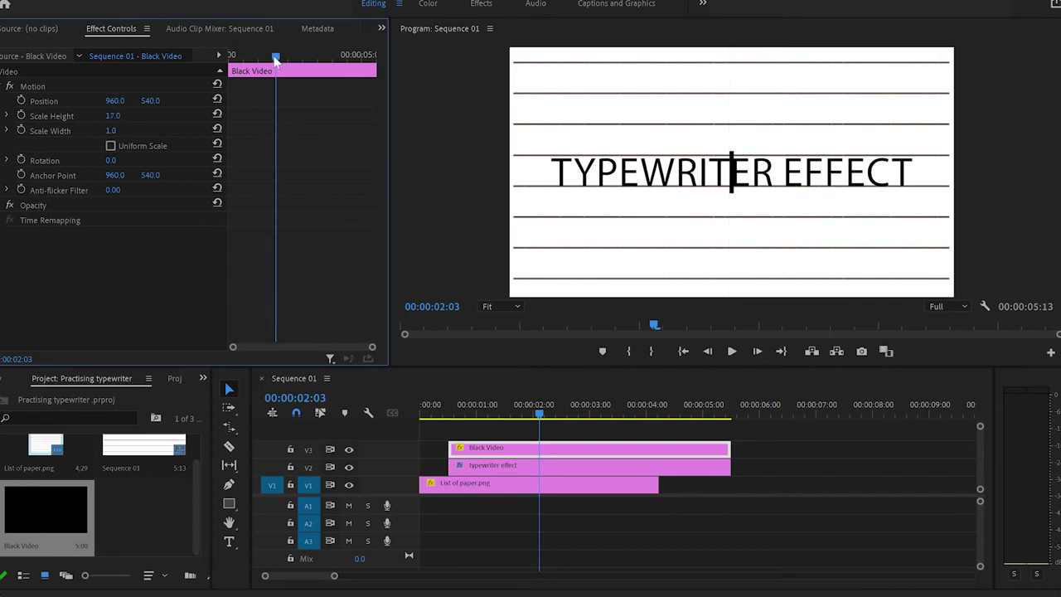
drag(275, 60, 229, 58)
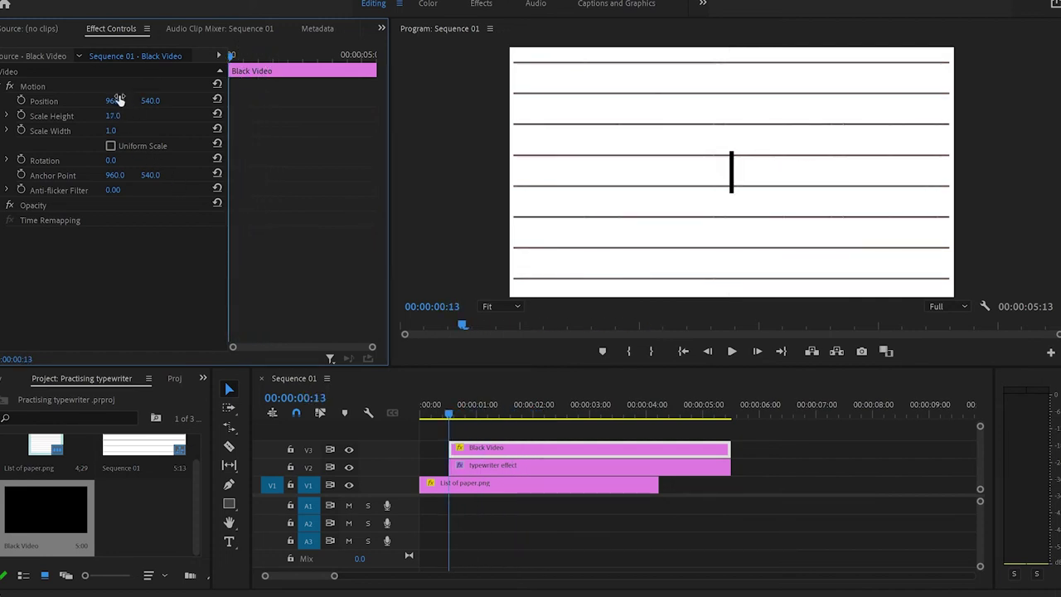
Keyframe the bar's Position at X 166, just before the first letter, at the clip start.
drag(116, 100, 581, 305)
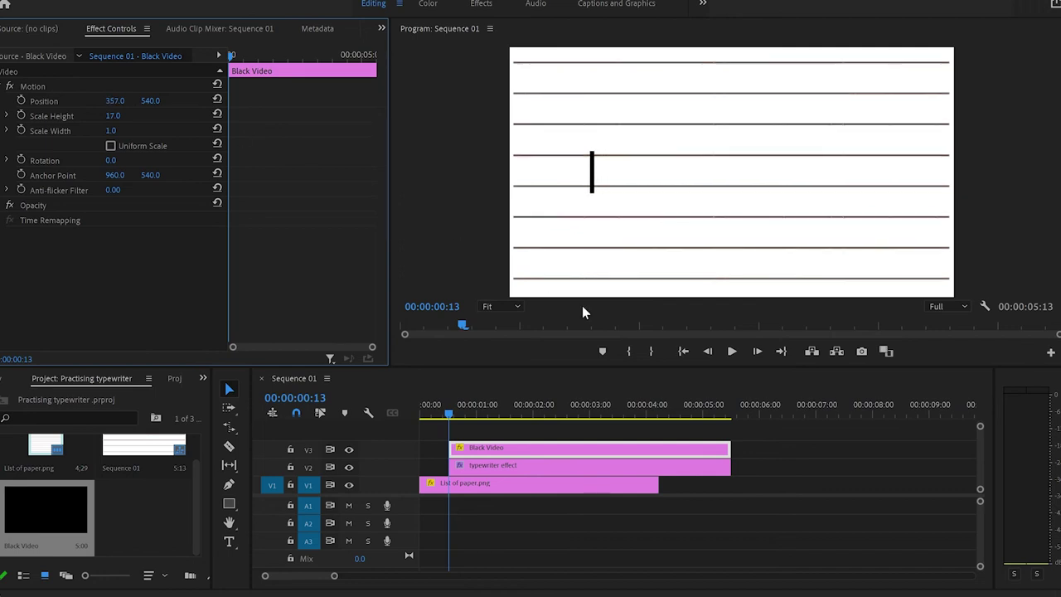
key(space)
key(space)
drag(120, 101, 76, 100)
click(21, 100)
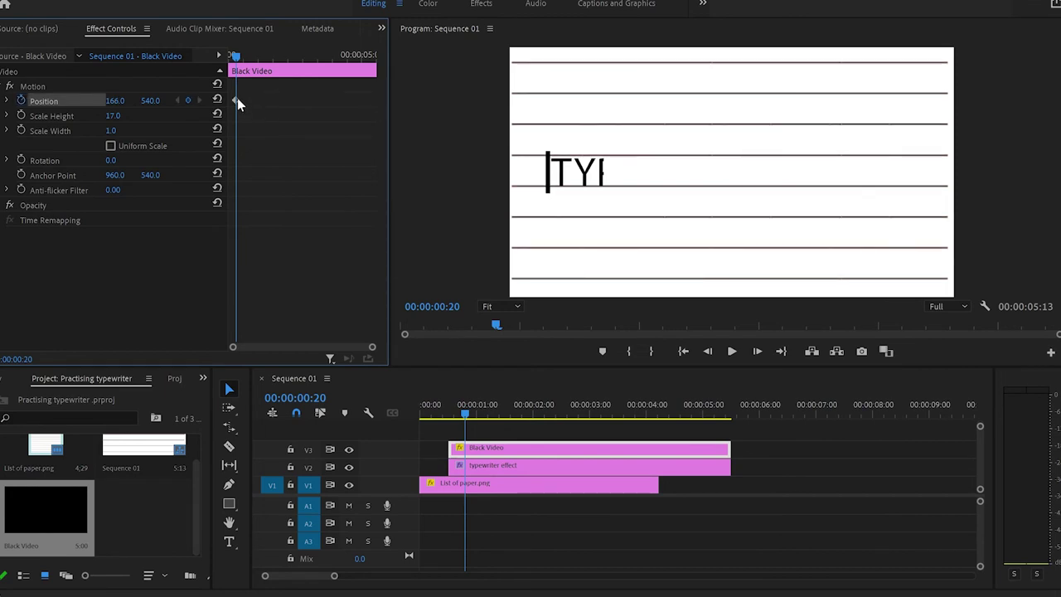
drag(237, 100, 225, 100)
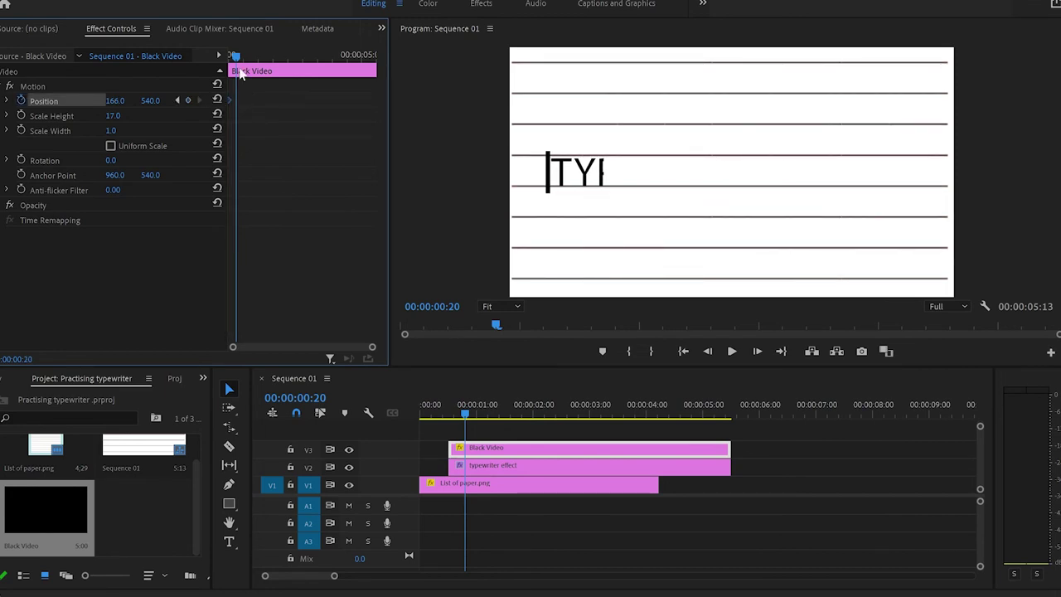
At 00:00:01:18, move the bar to X 1769 past the last letter and preview.
drag(236, 56, 267, 71)
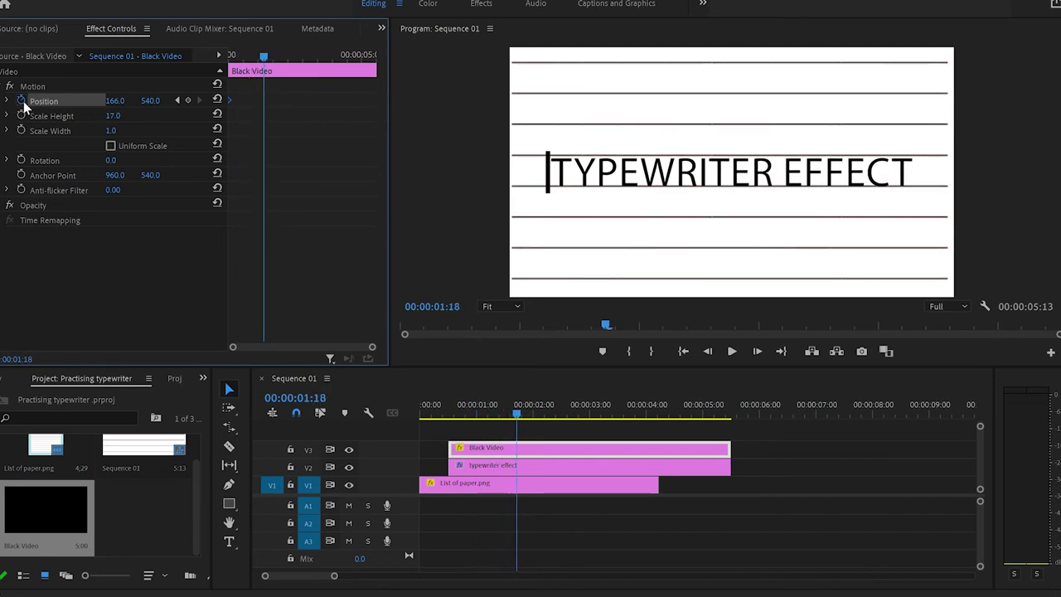
drag(115, 101, 252, 100)
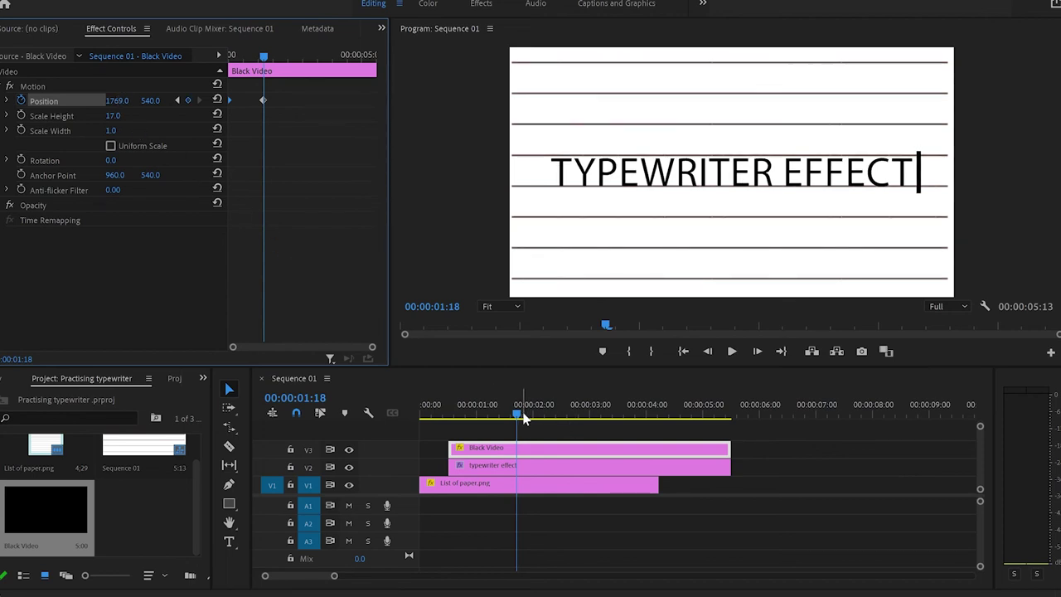
drag(523, 415, 444, 419)
key(space)
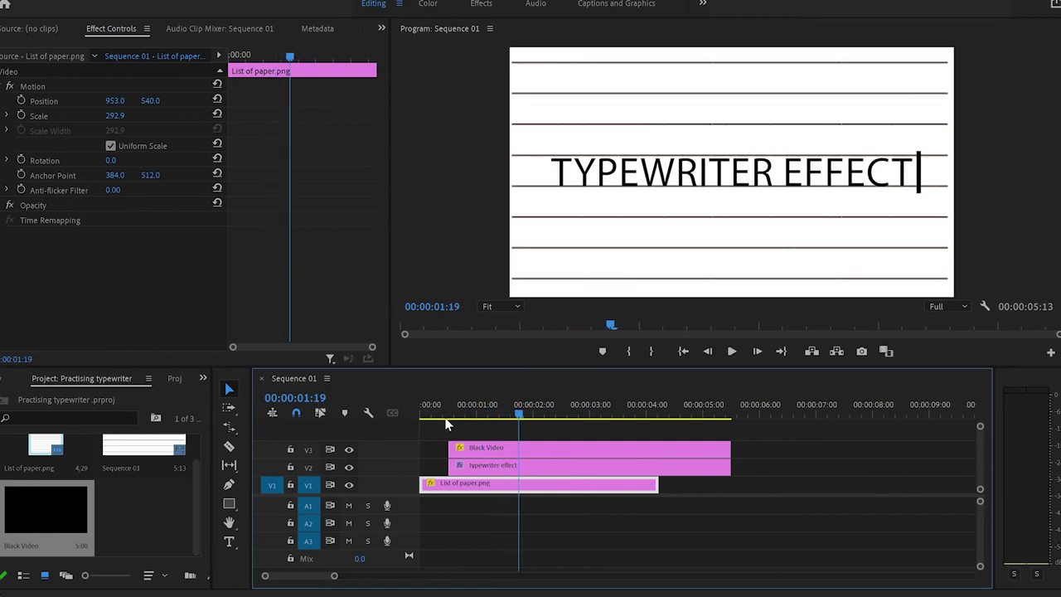
Add a Position keyframe at 00:17 with X 283.7, putting the bar behind the T.
click(482, 448)
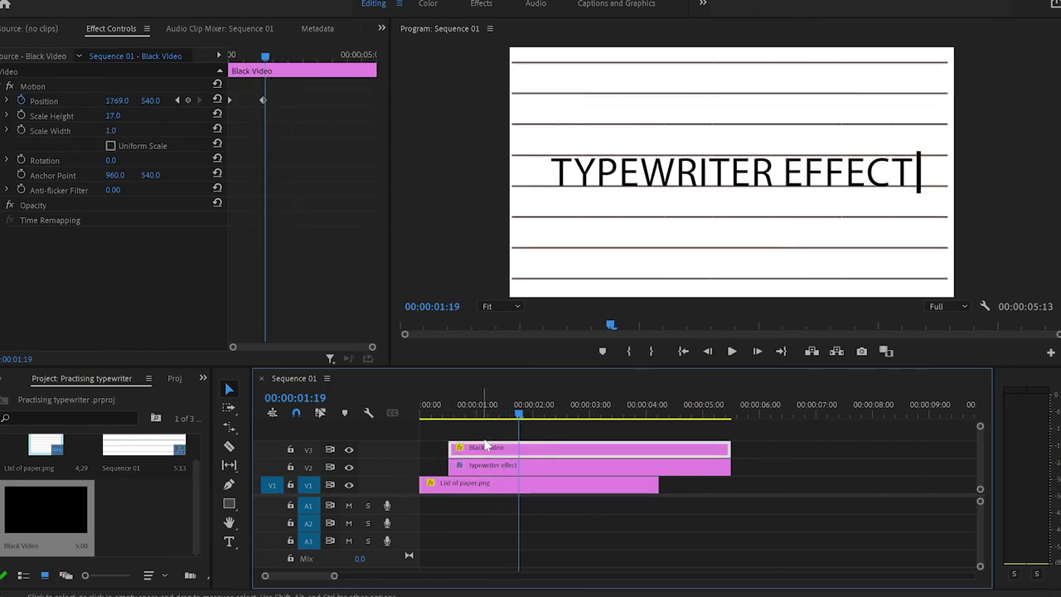
drag(517, 419, 450, 417)
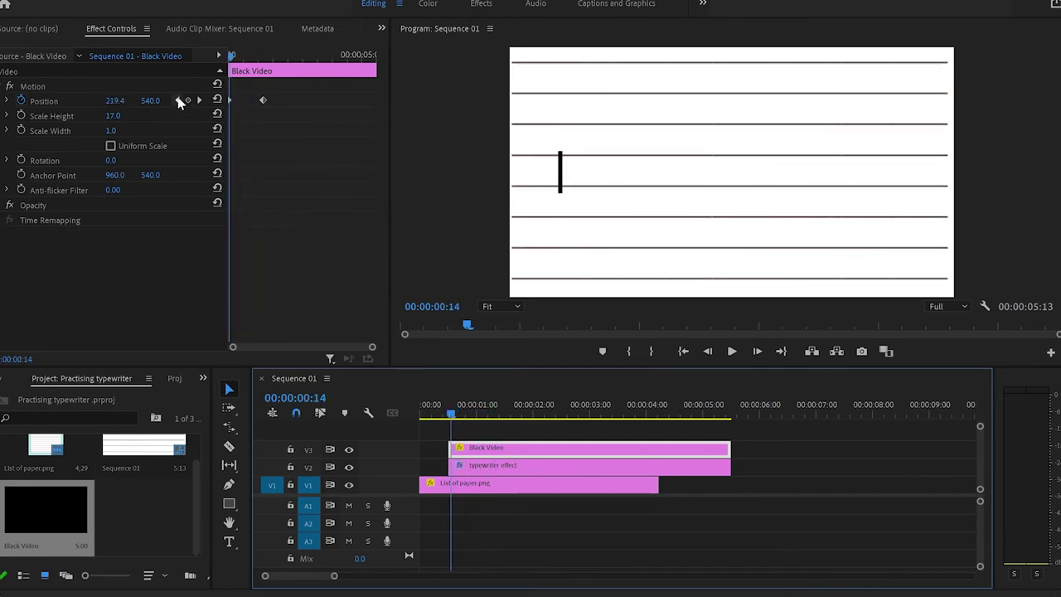
click(178, 100)
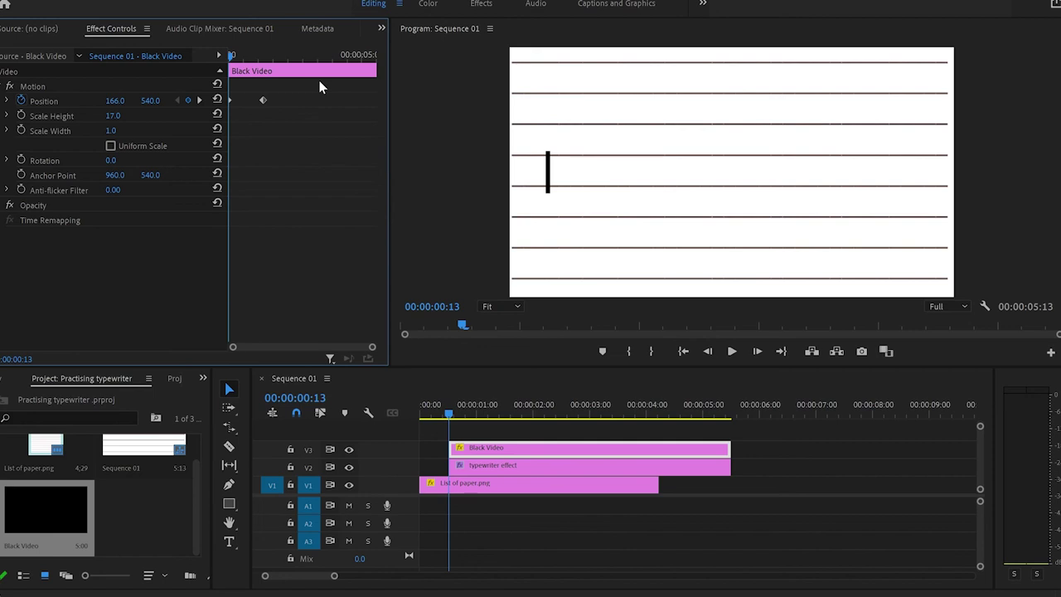
key(Right)
key(Right)
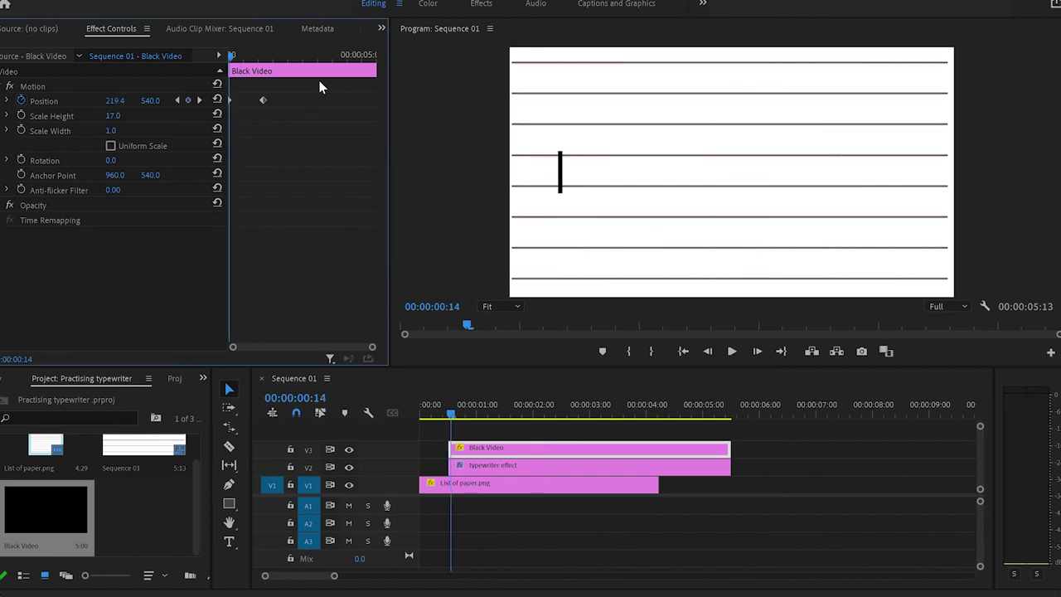
key(Right)
key(Right)
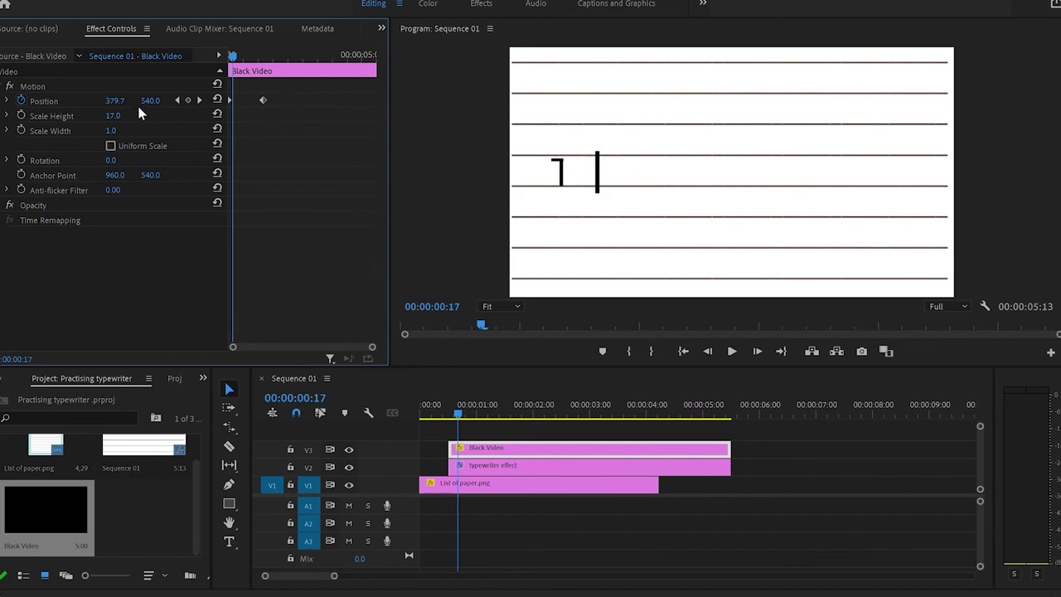
drag(121, 101, 7, 100)
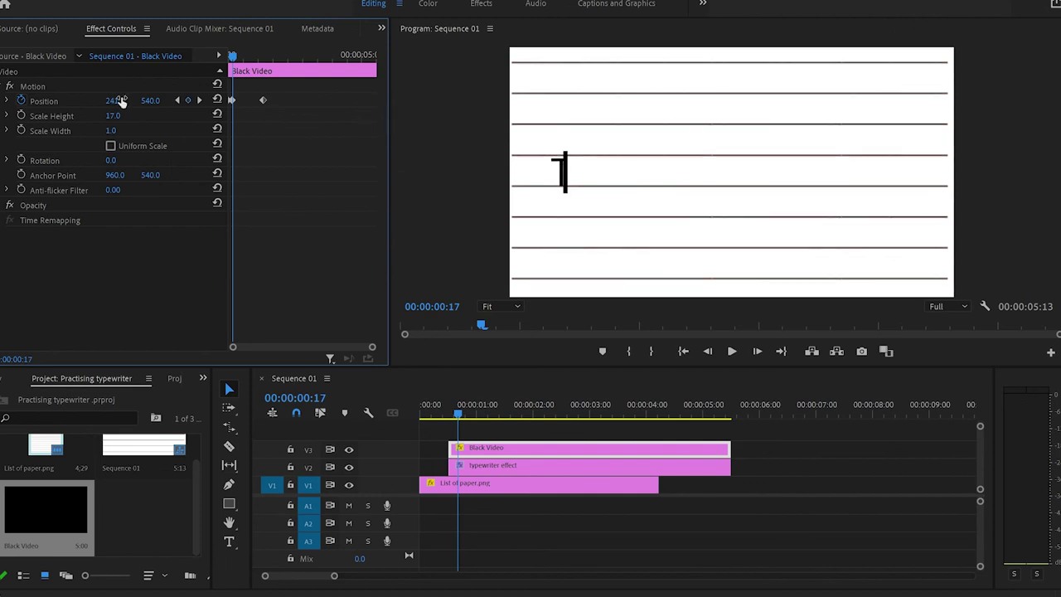
Play the sequence from the start to confirm the bar trails each letter.
key(Right)
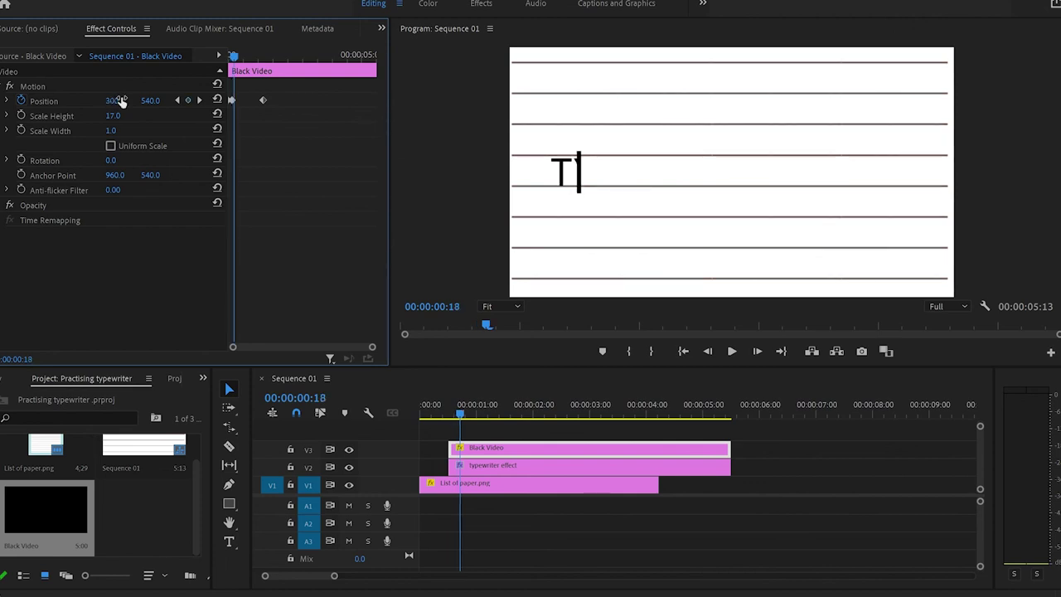
key(space)
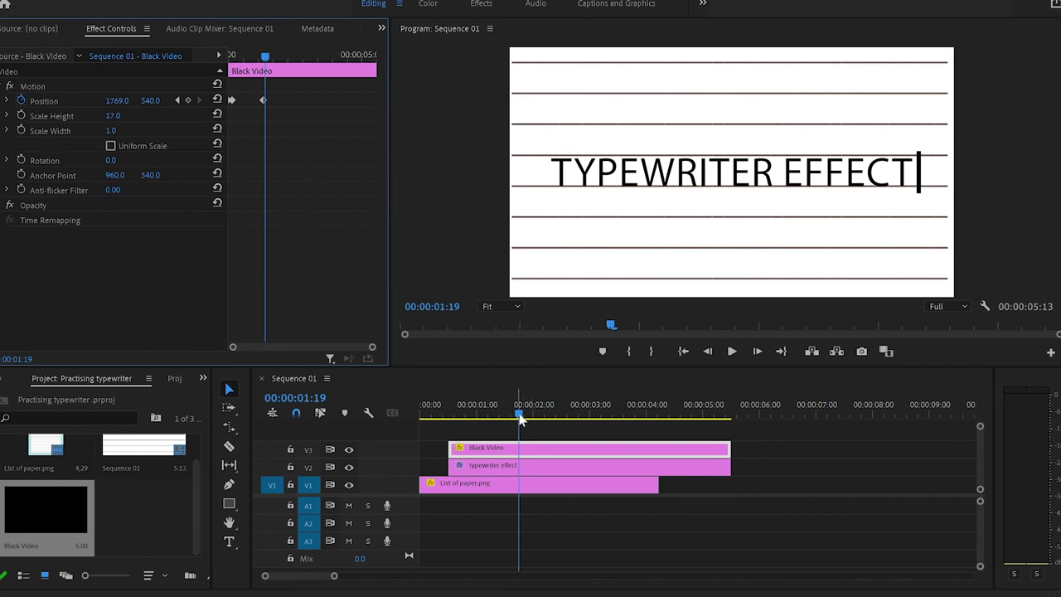
drag(521, 419, 442, 414)
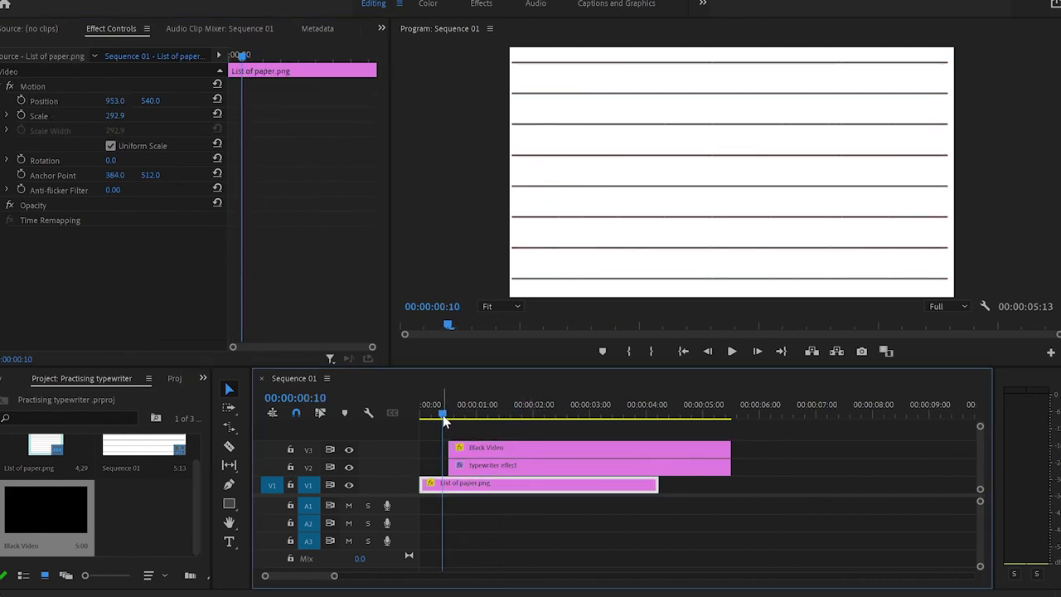
key(space)
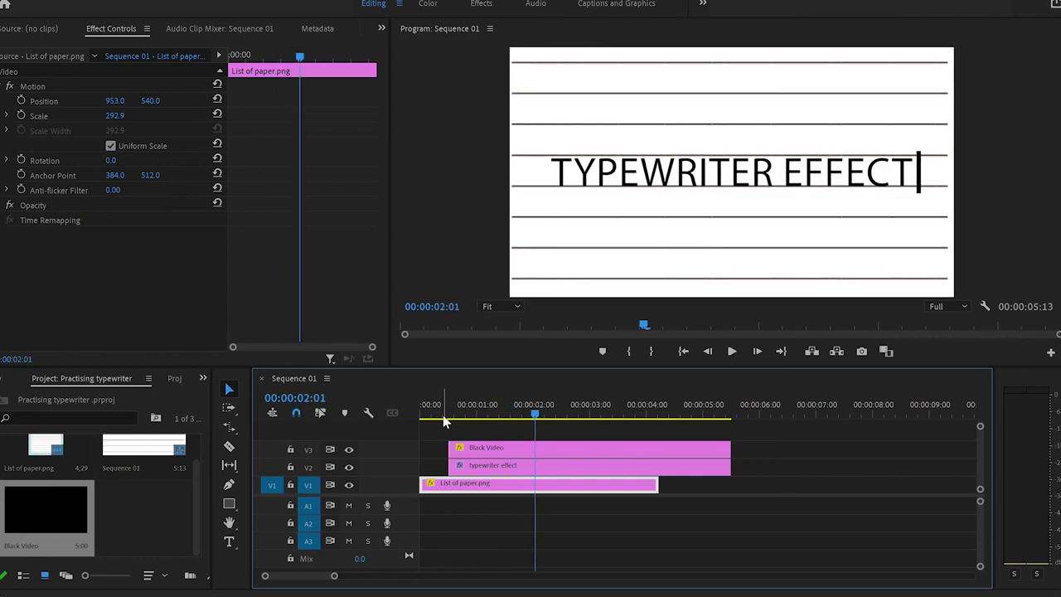
key(space)
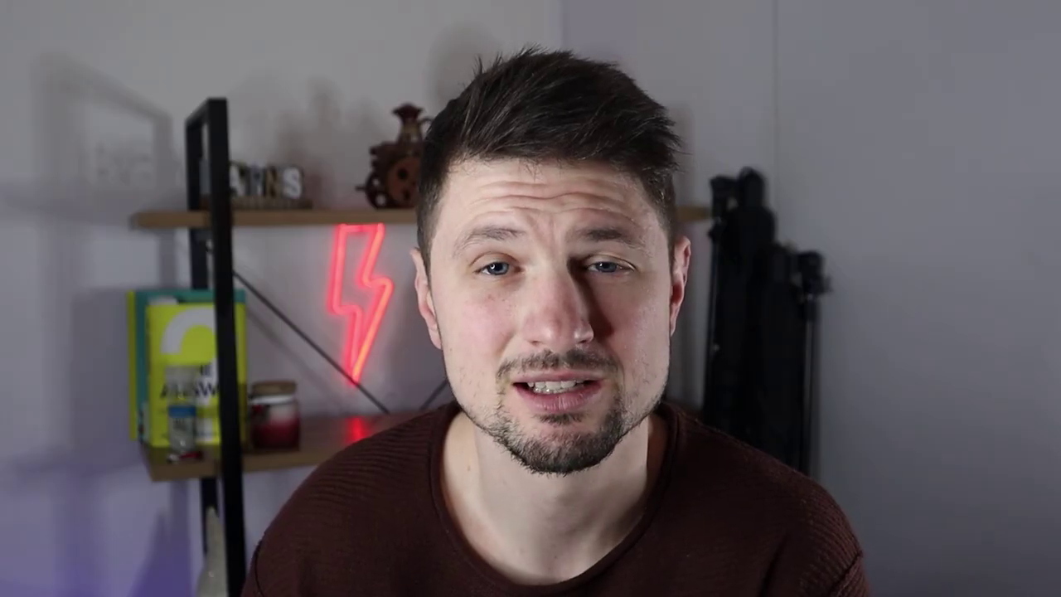